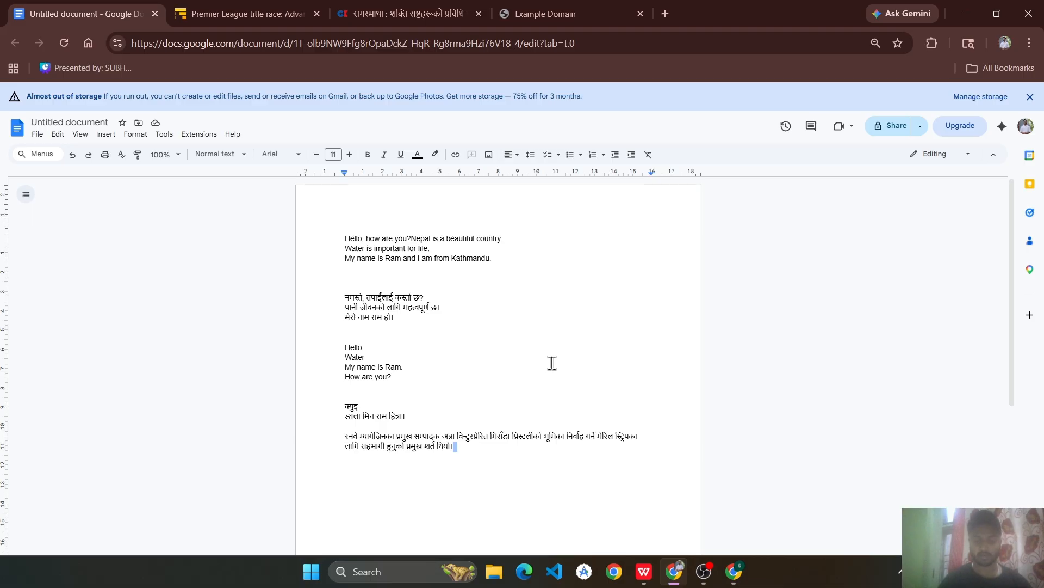
- Translate the document's first line, "Hello, how are you?Nepal is a beautiful country.", from English to Nepali with TMT Trilingual Translator
double_click(442, 233)
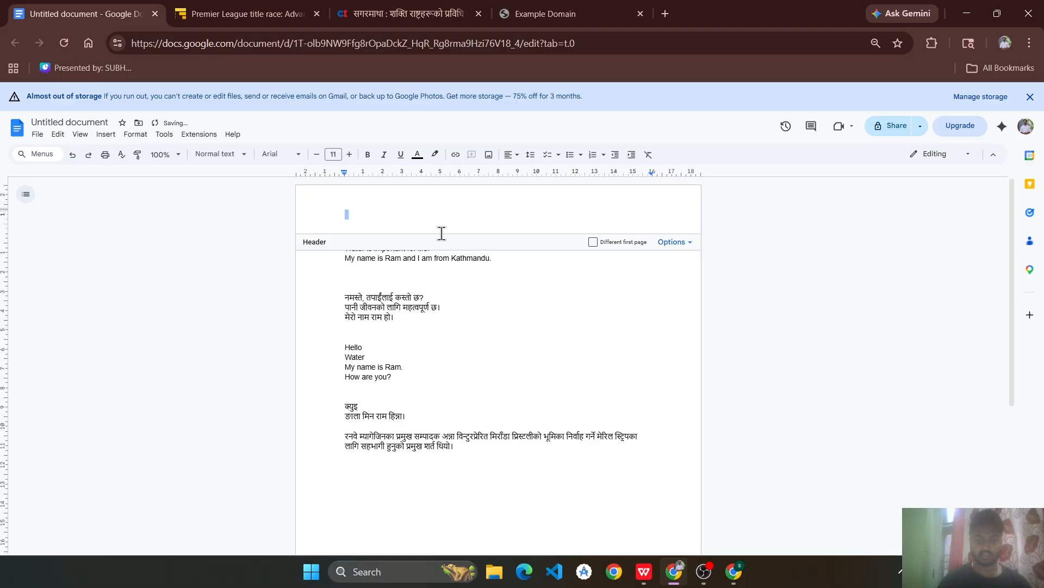
click(431, 269)
triple_click(422, 240)
key(ctrl+c)
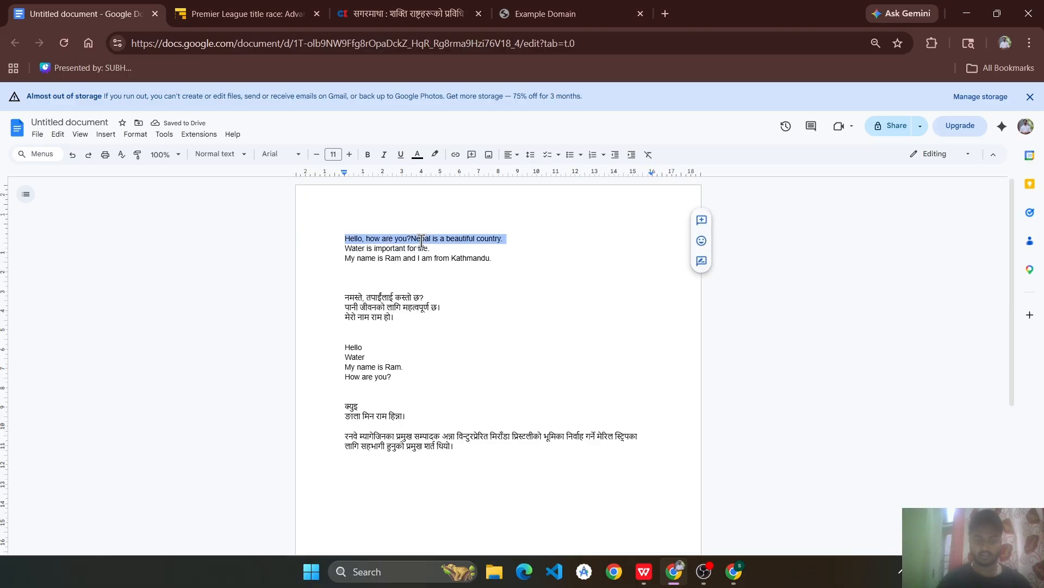
click(926, 49)
click(791, 150)
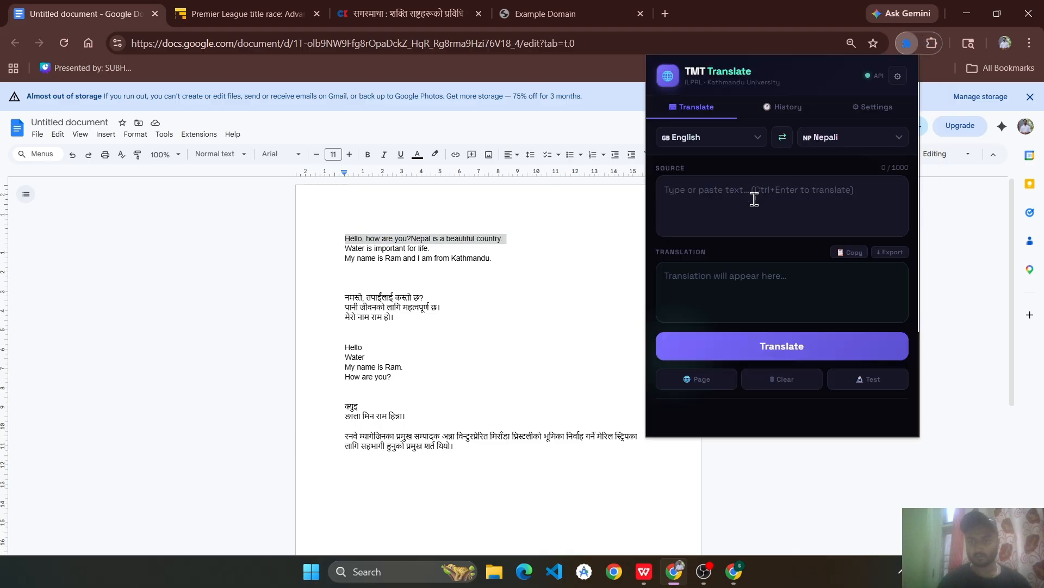
key(ctrl+v)
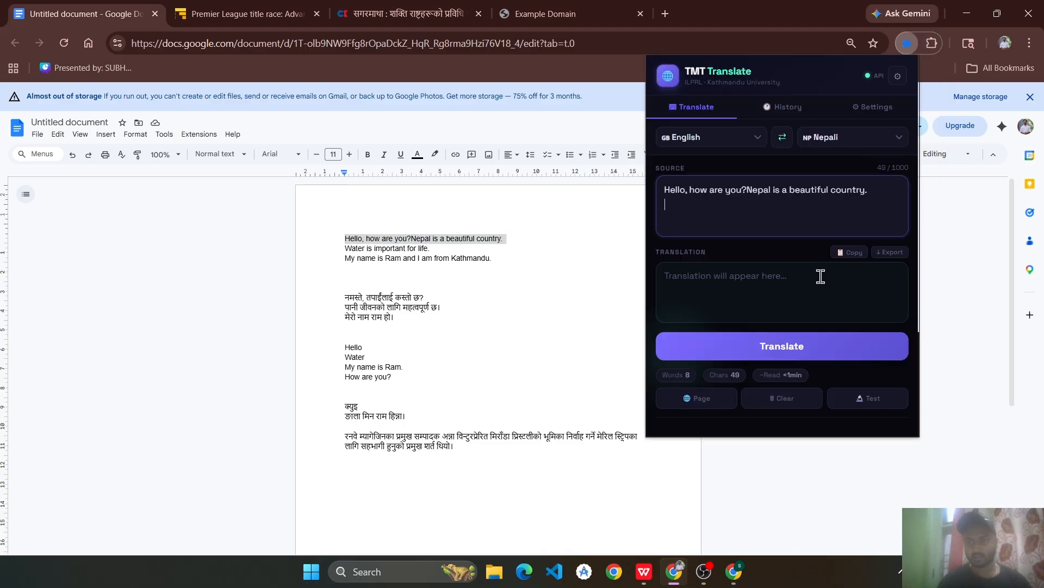
click(808, 343)
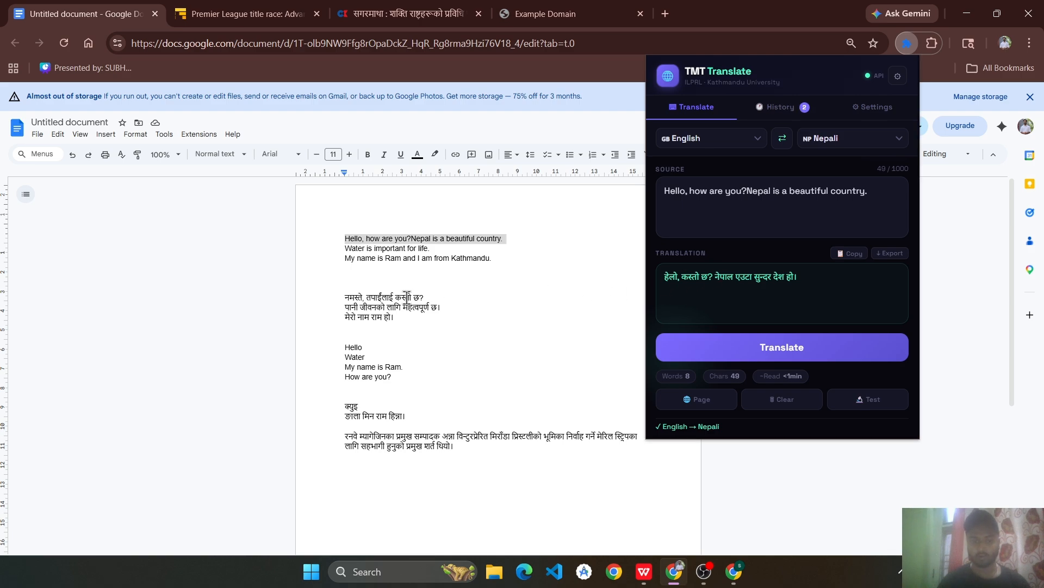
- Swap the translator to Nepali → English and translate the copied line "पानी जीवनको लागि महत्वपूर्ण छ।"
double_click(388, 298)
click(385, 301)
double_click(385, 299)
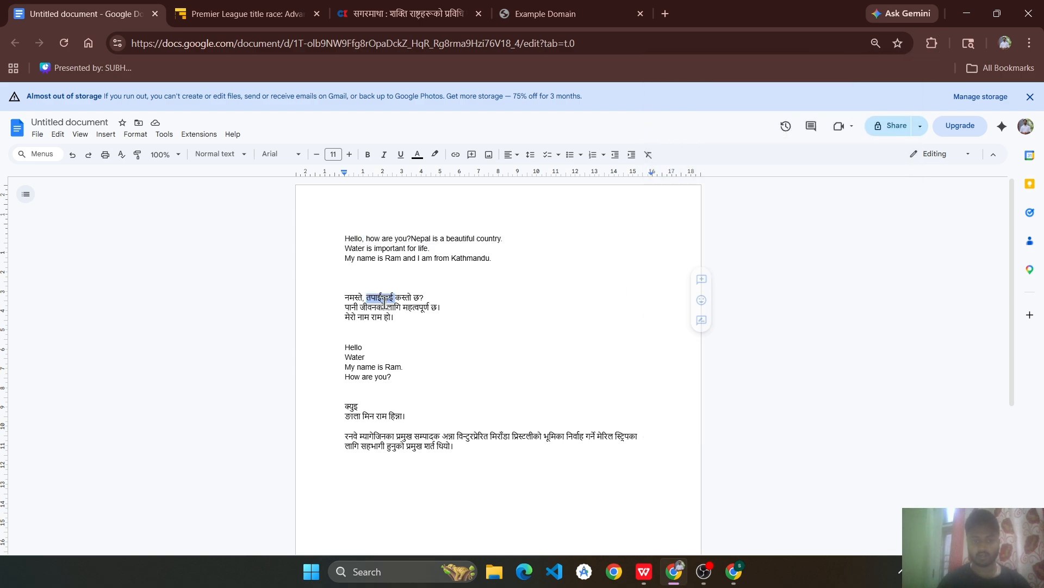
triple_click(383, 309)
key(ctrl+c)
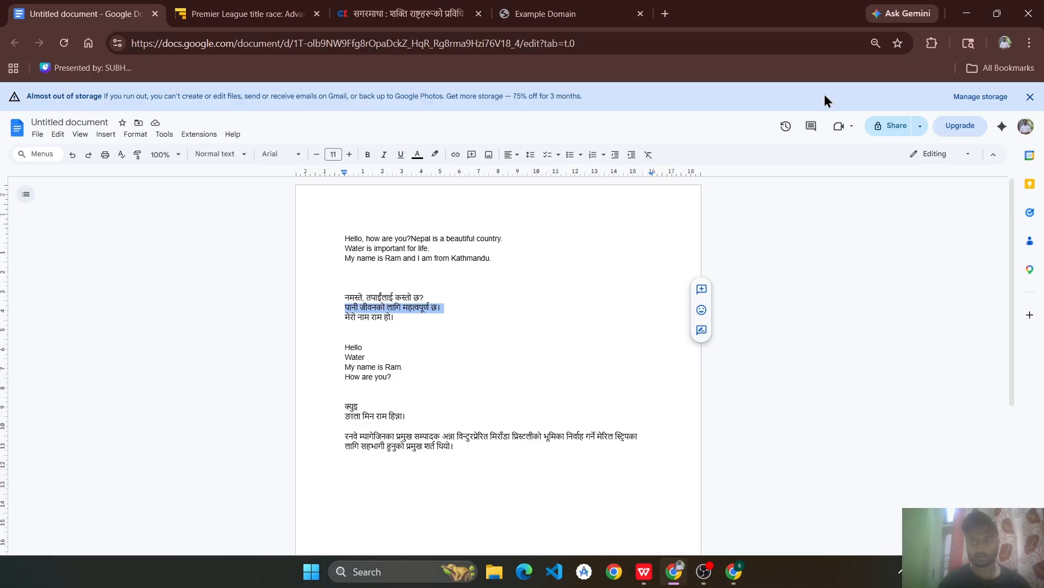
click(931, 43)
click(828, 146)
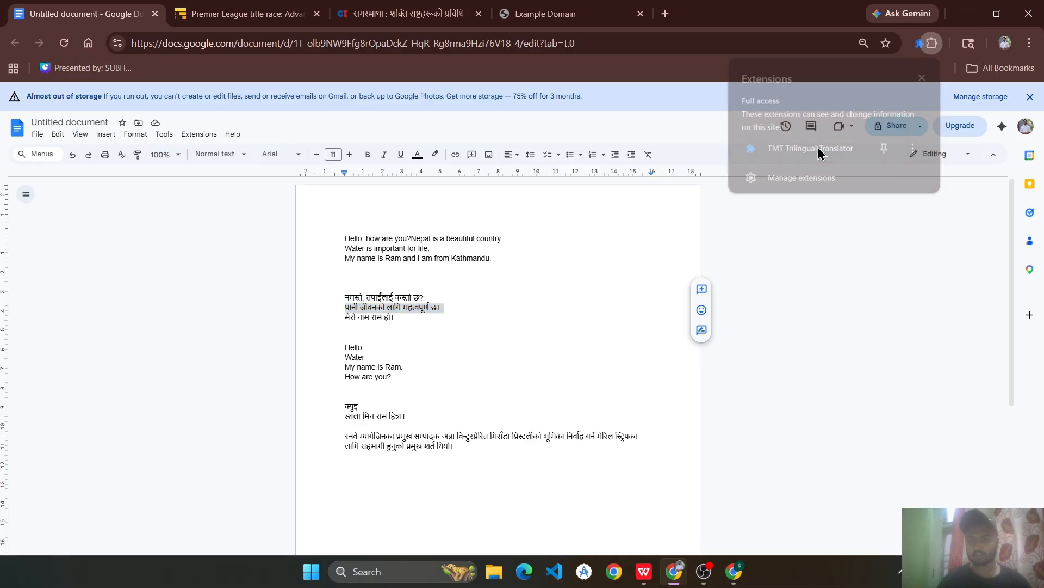
click(782, 139)
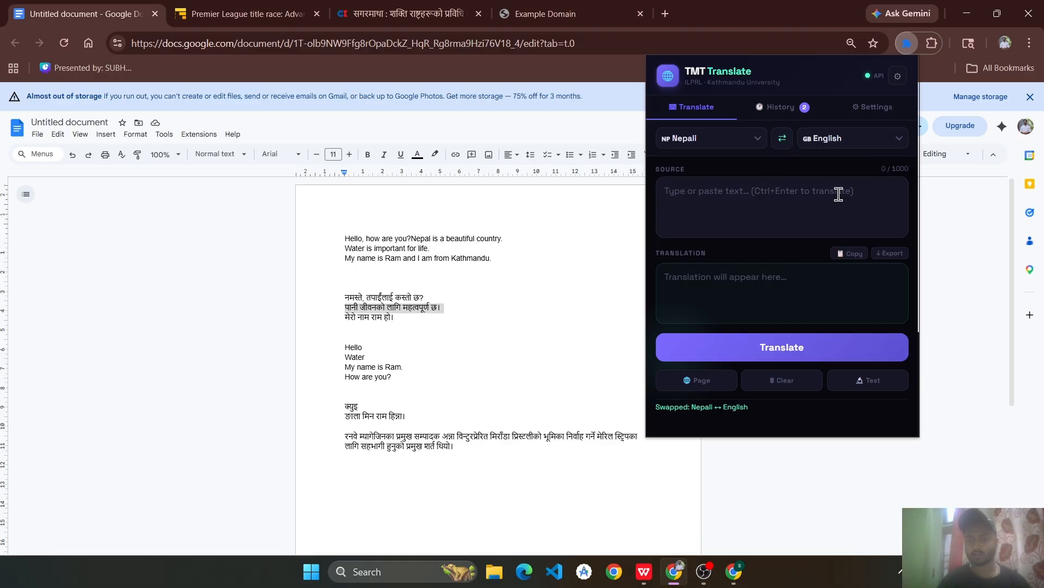
key(ctrl+v)
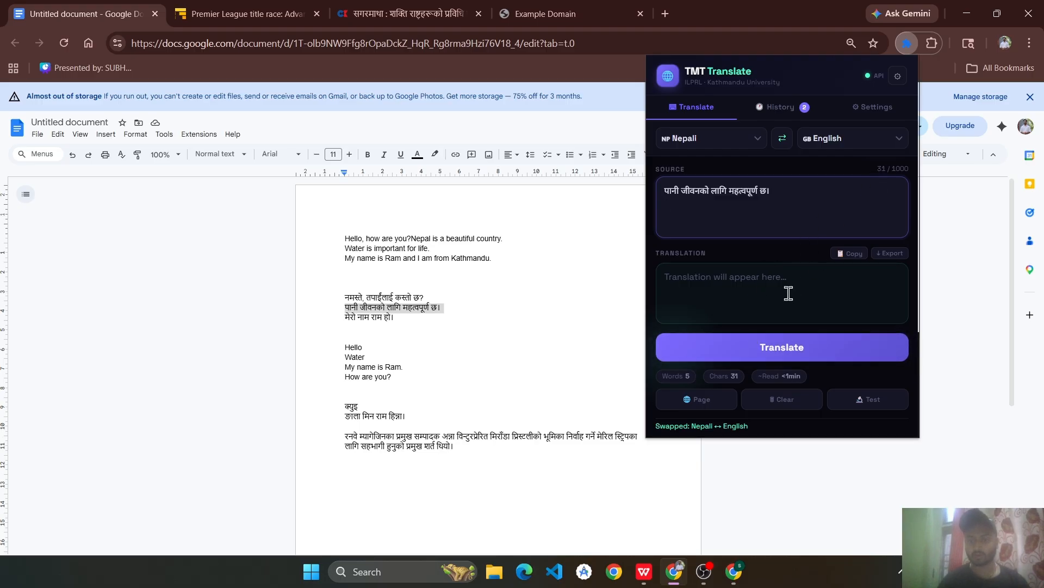
click(770, 355)
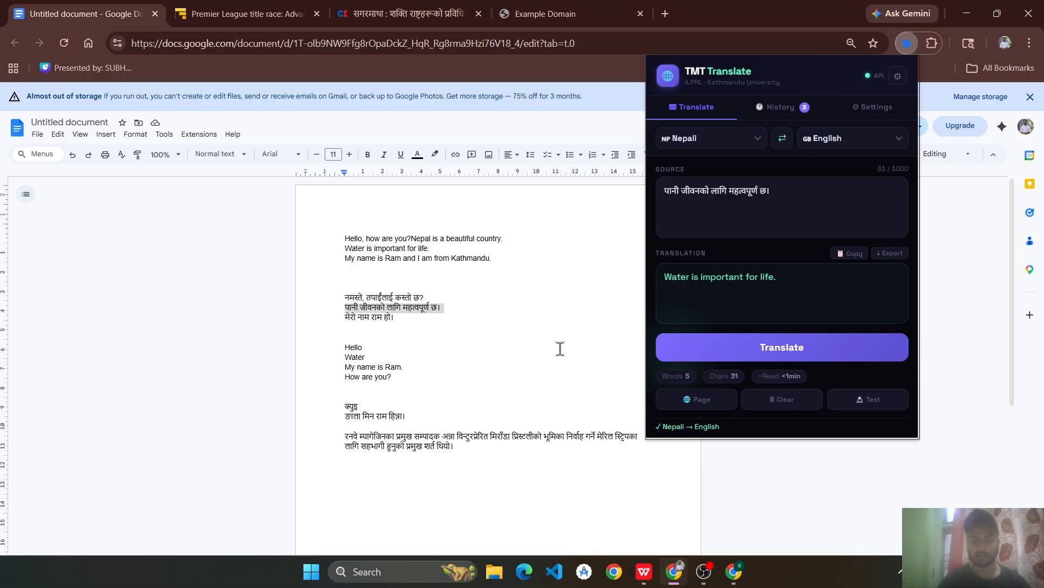
- Copy the standalone word "Water" from the document and translate it from English to Tamang
double_click(360, 359)
key(ctrl+c)
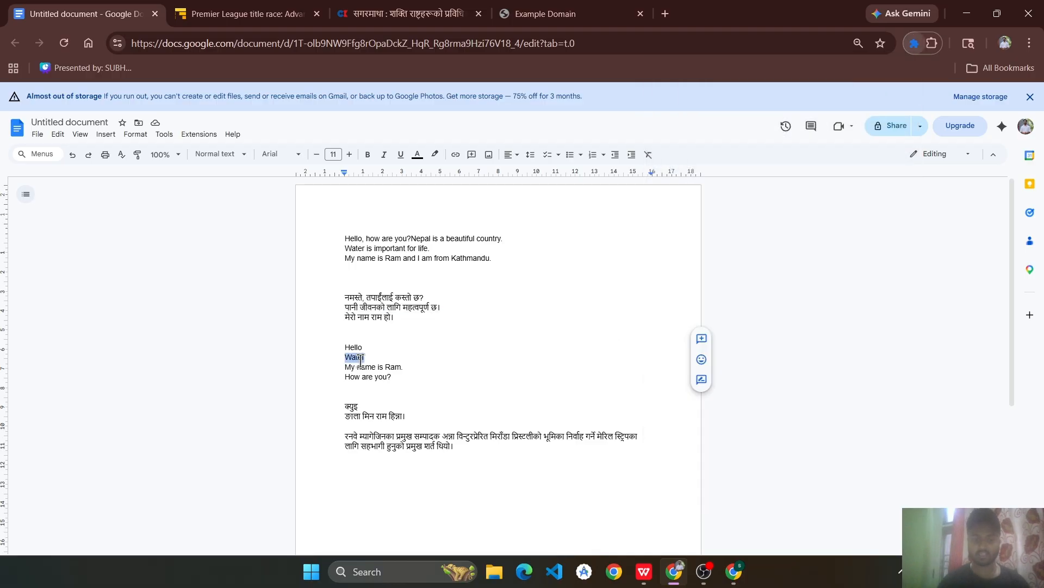
click(932, 43)
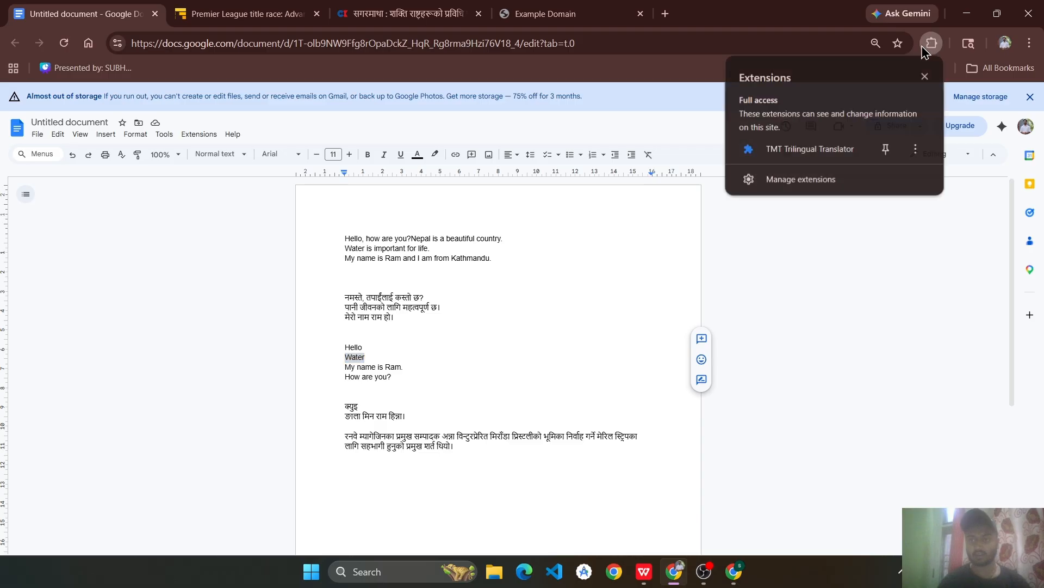
click(792, 162)
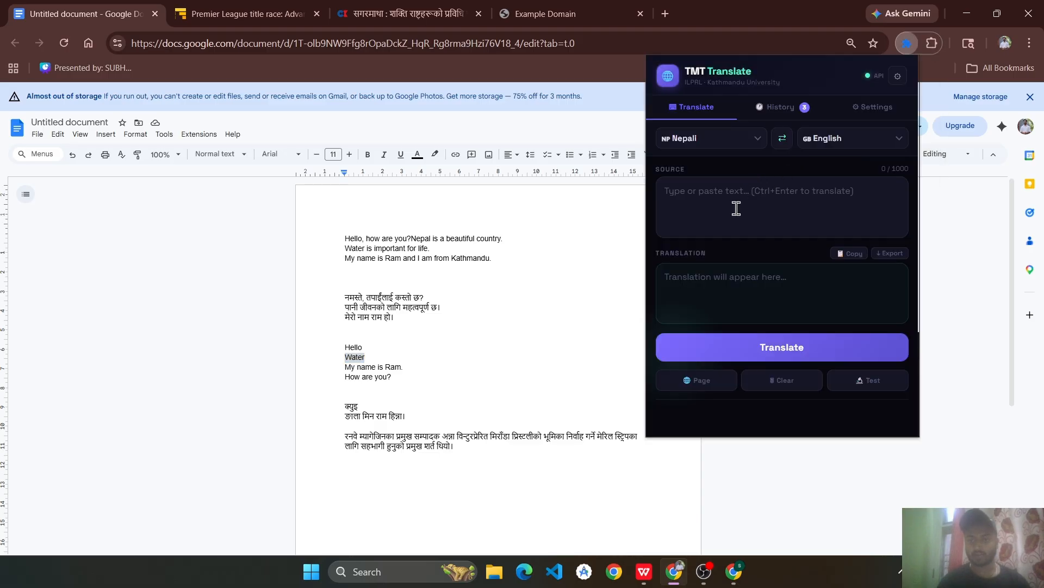
click(736, 208)
key(ctrl+v)
click(737, 142)
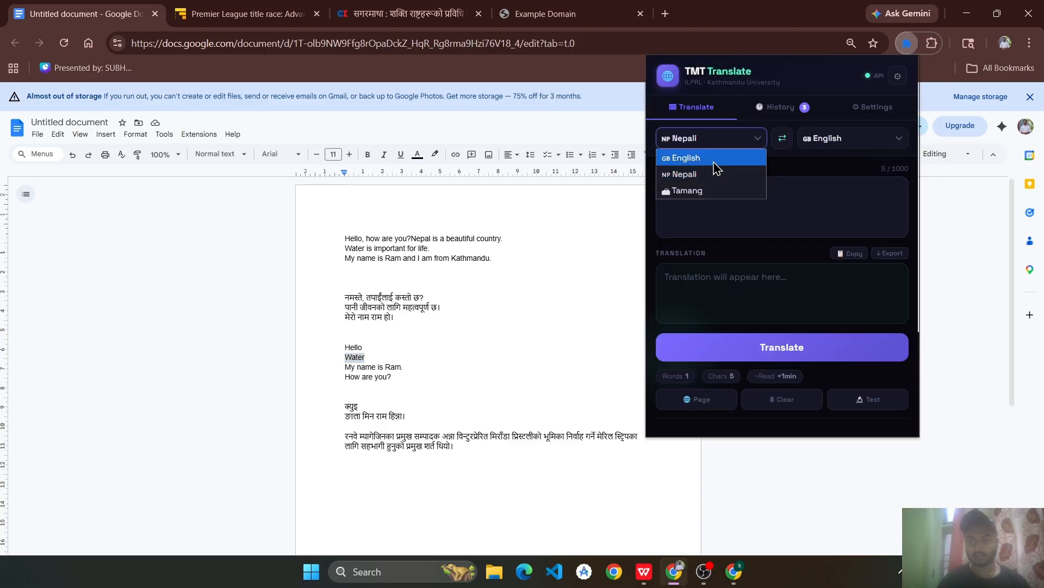
click(718, 173)
click(829, 141)
click(823, 190)
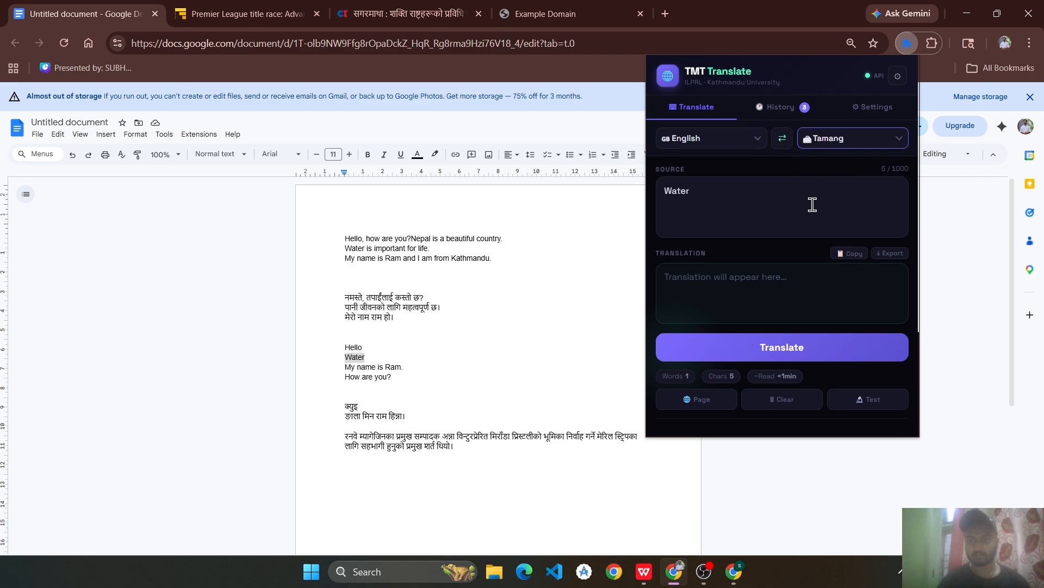
click(775, 348)
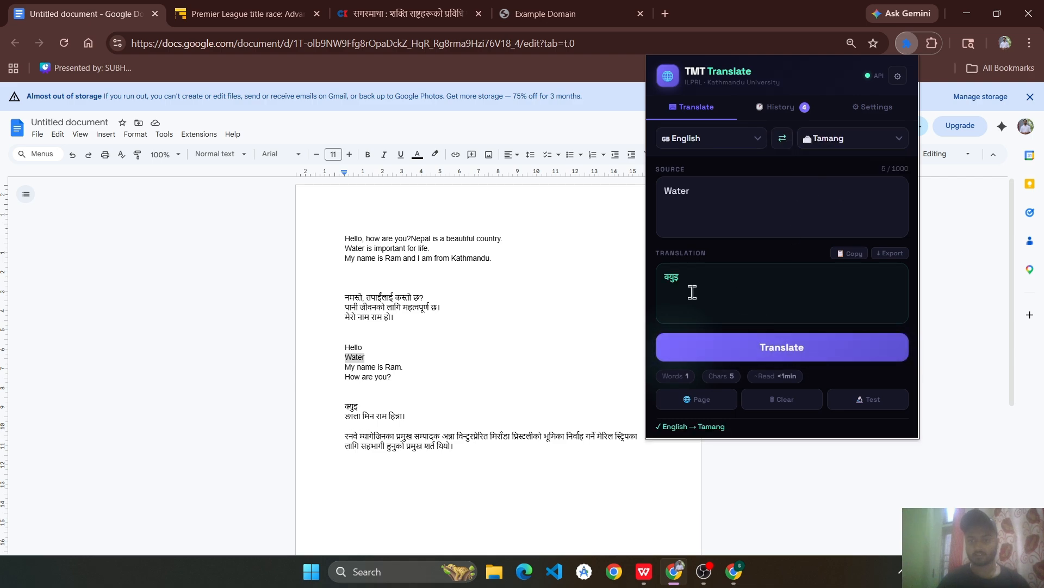
- Translate the third line of the document's Nepali block from Nepali to Tamang
triple_click(382, 316)
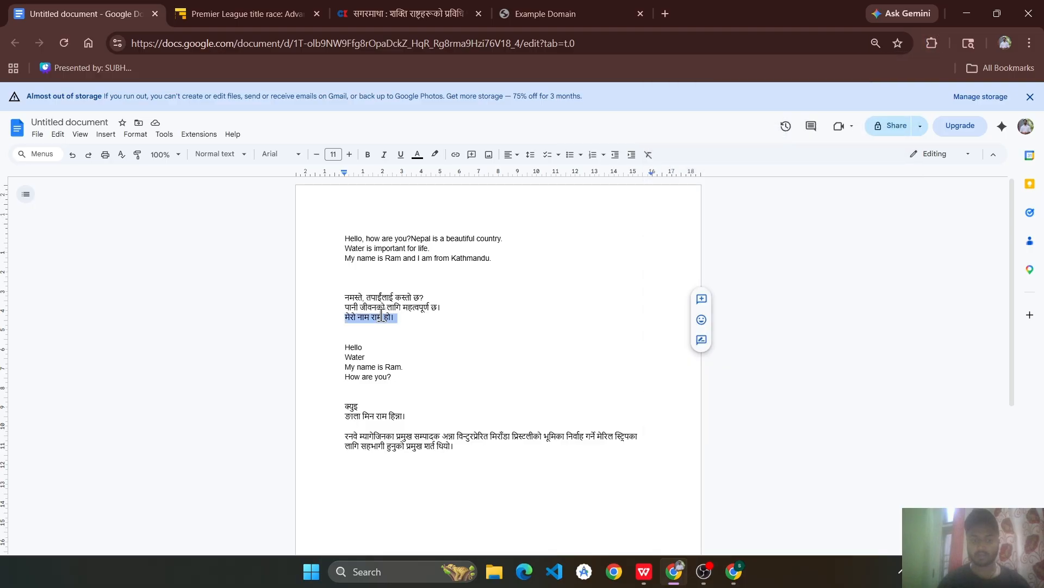
click(932, 43)
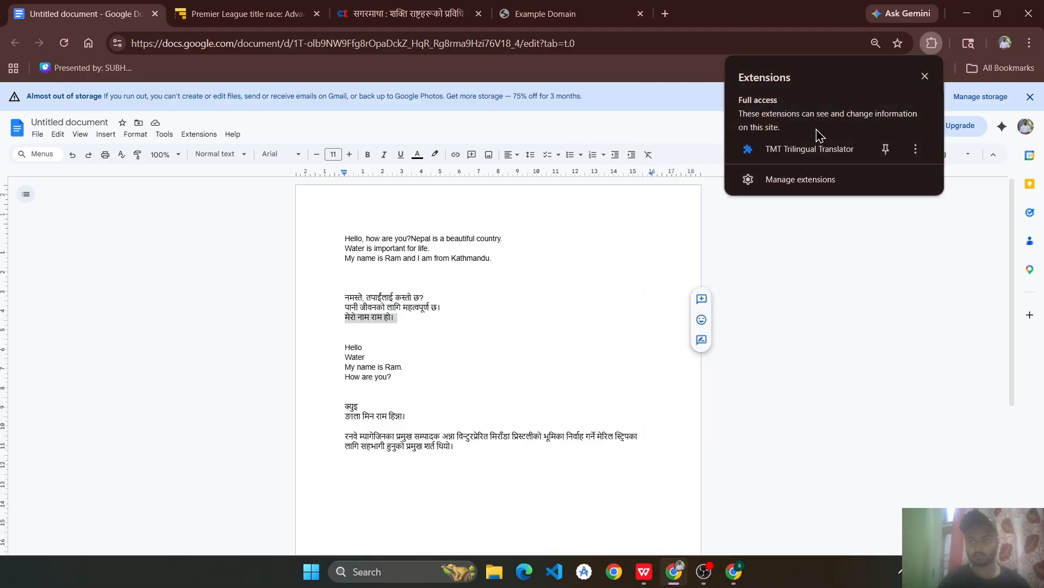
click(801, 149)
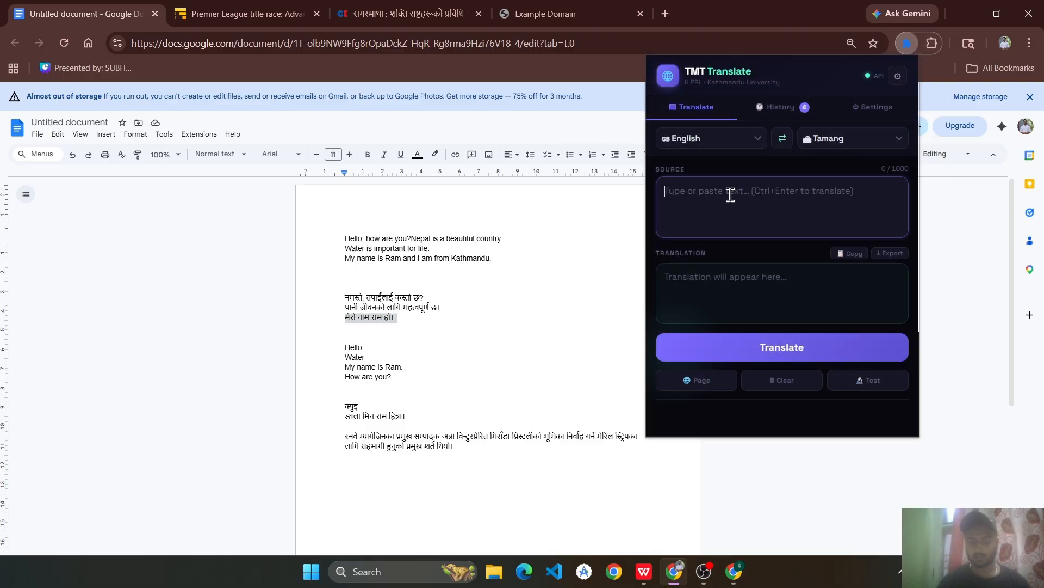
click(722, 142)
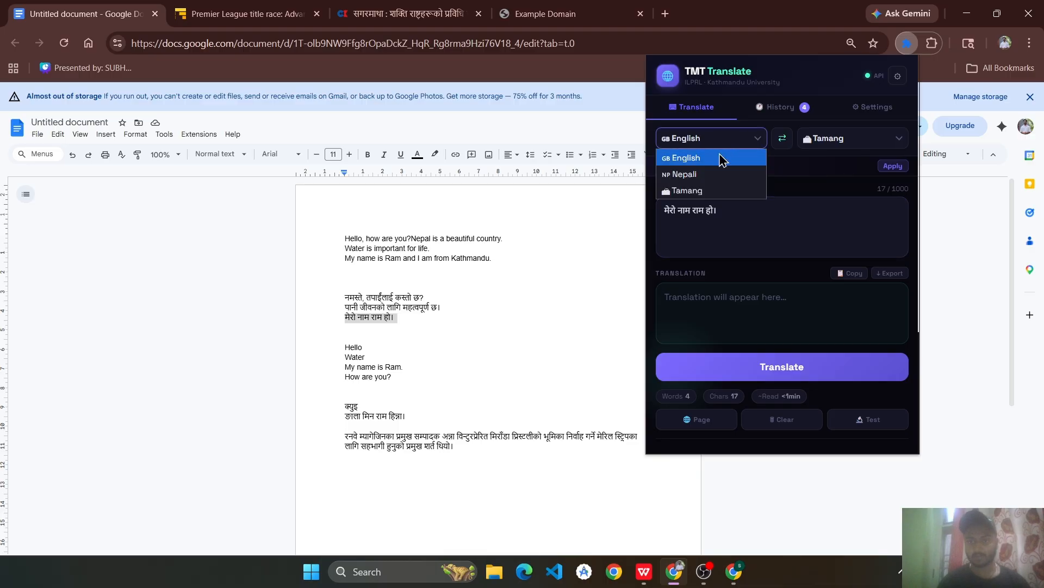
click(721, 174)
click(823, 141)
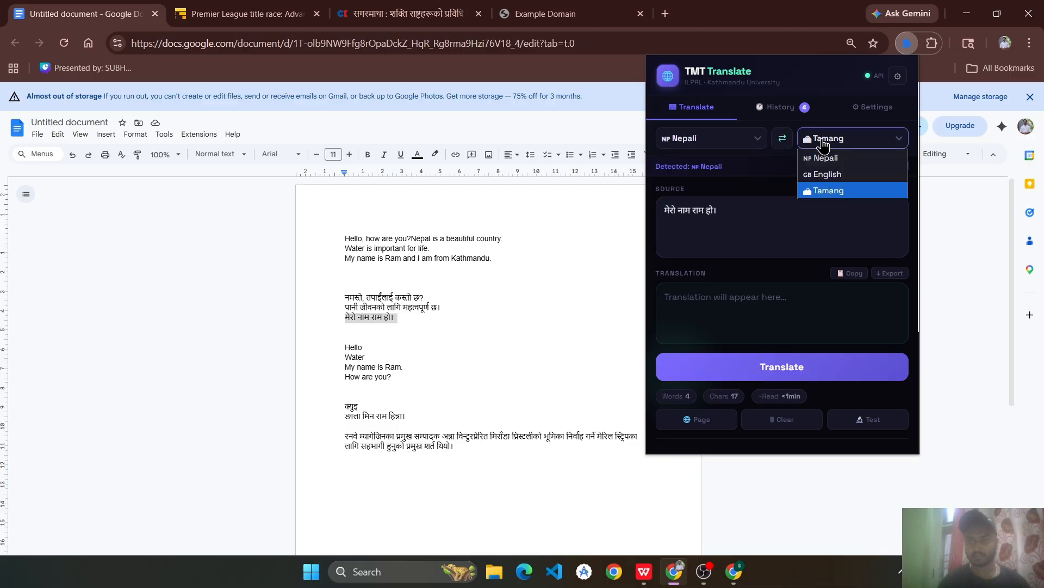
click(756, 360)
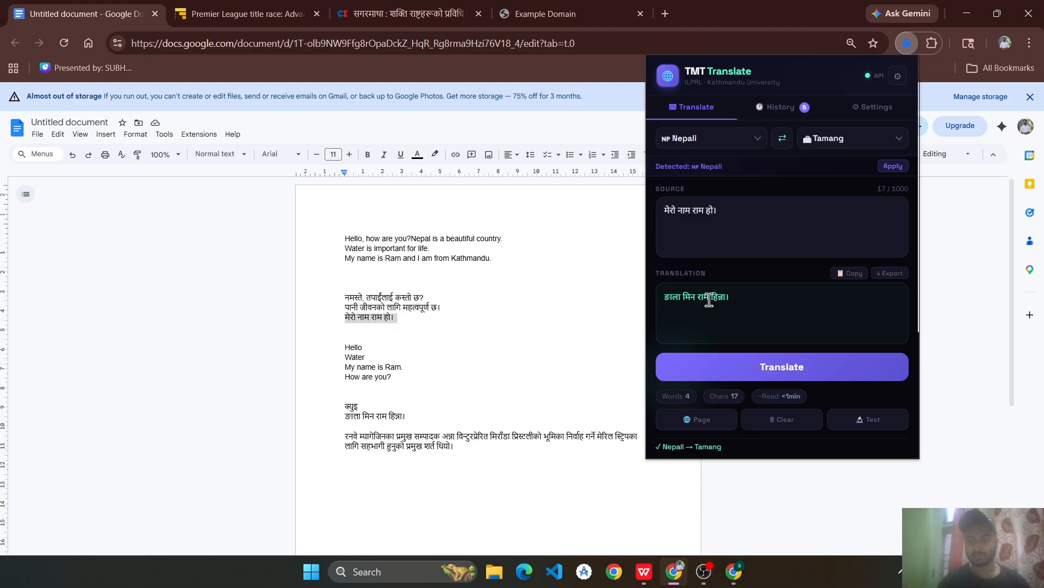
- Copy the Tamang sentence below the word "क्युइ" and translate it from Tamang to English
click(493, 381)
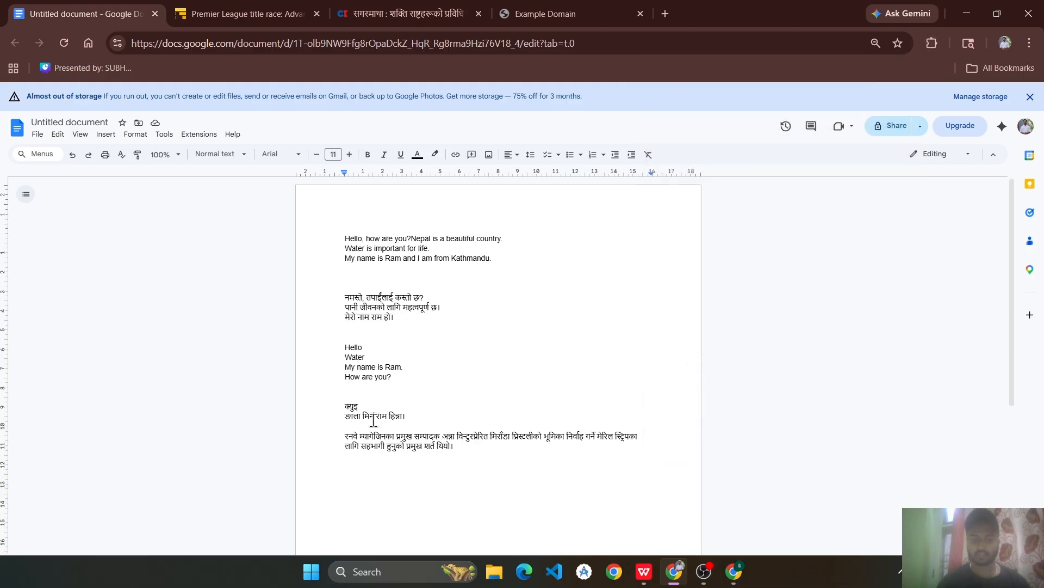
triple_click(374, 417)
key(ctrl+c)
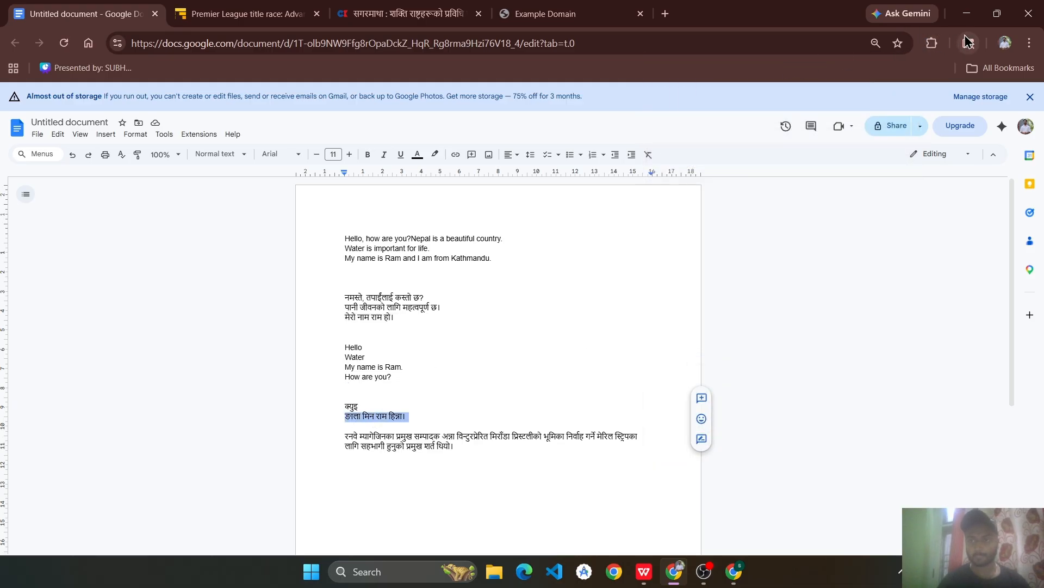
click(932, 43)
click(798, 148)
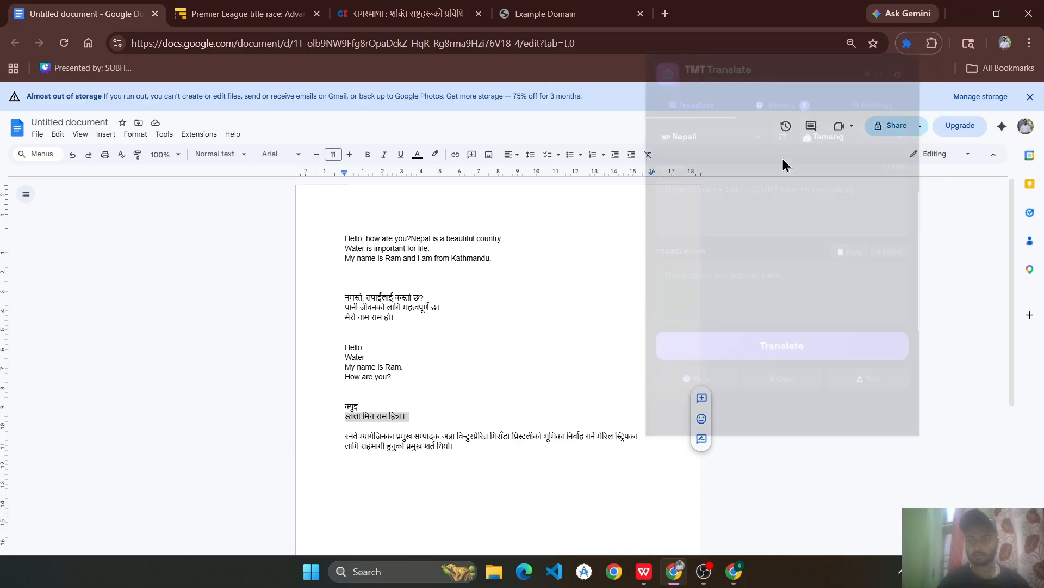
click(753, 193)
key(ctrl+v)
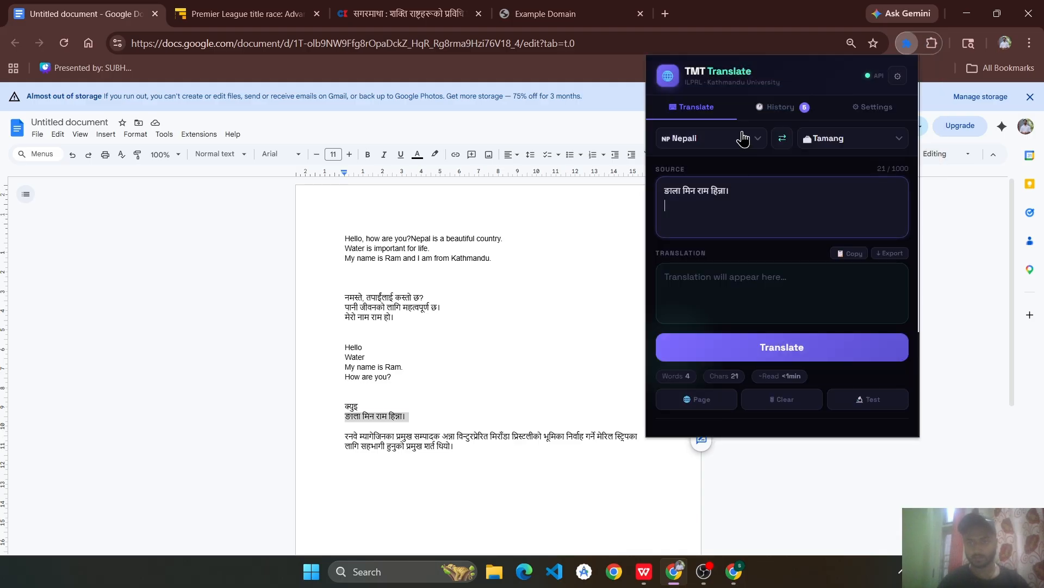
click(744, 138)
click(719, 188)
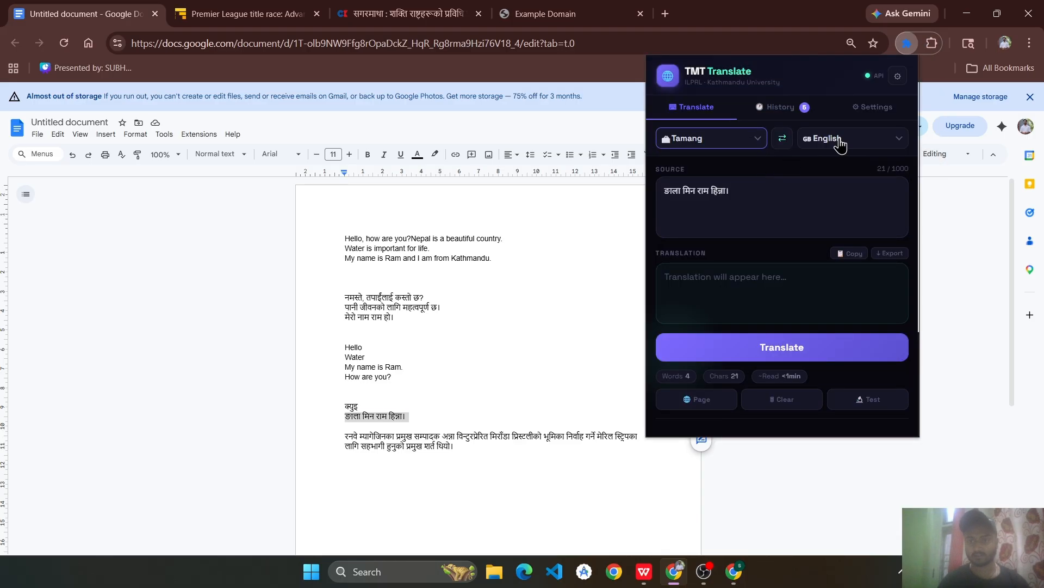
click(772, 343)
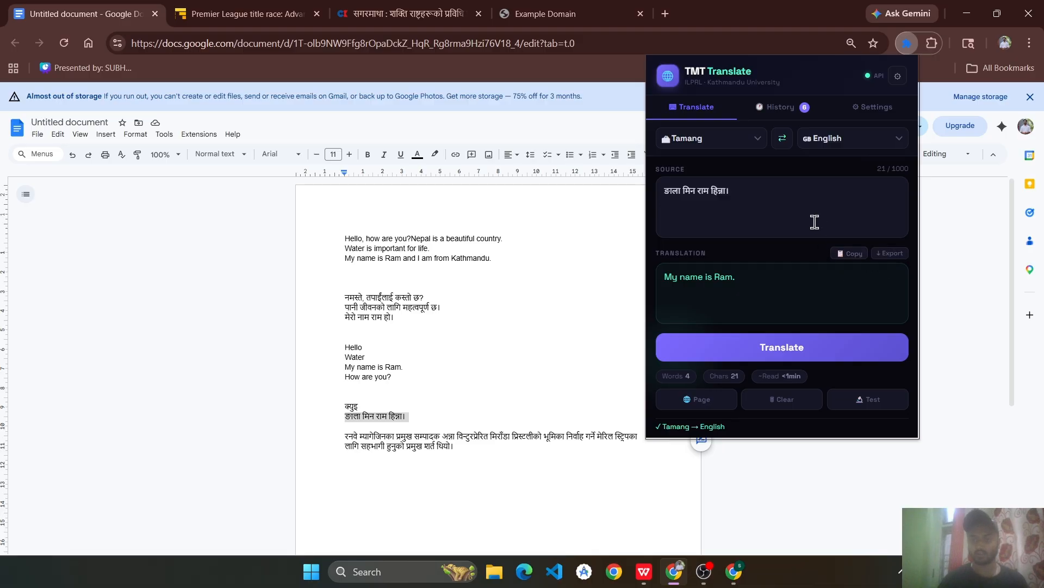
- Switch to the Example Domain page and translate the entire page with TMT
click(605, 303)
click(575, 15)
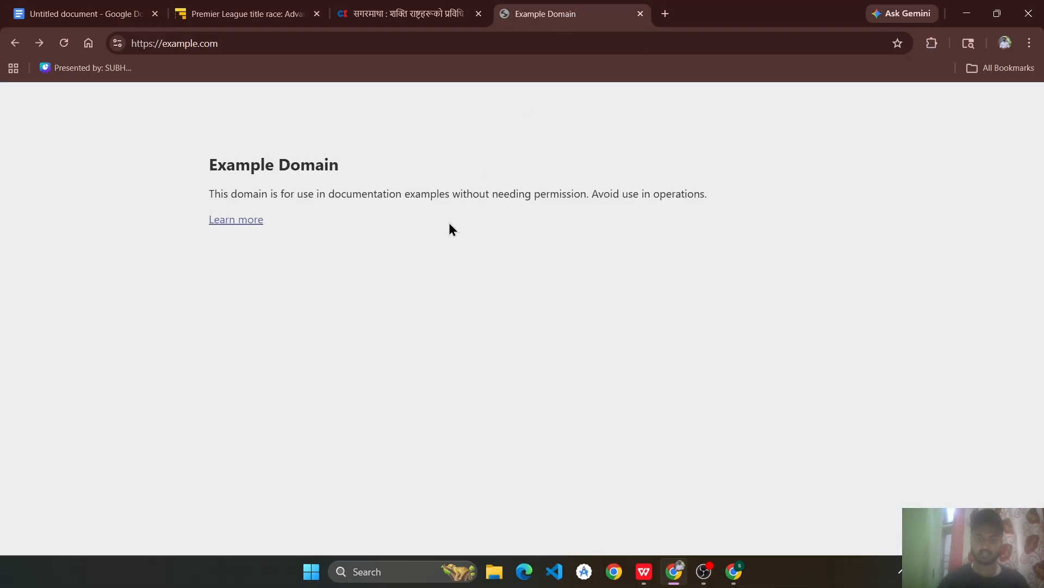
right_click(389, 254)
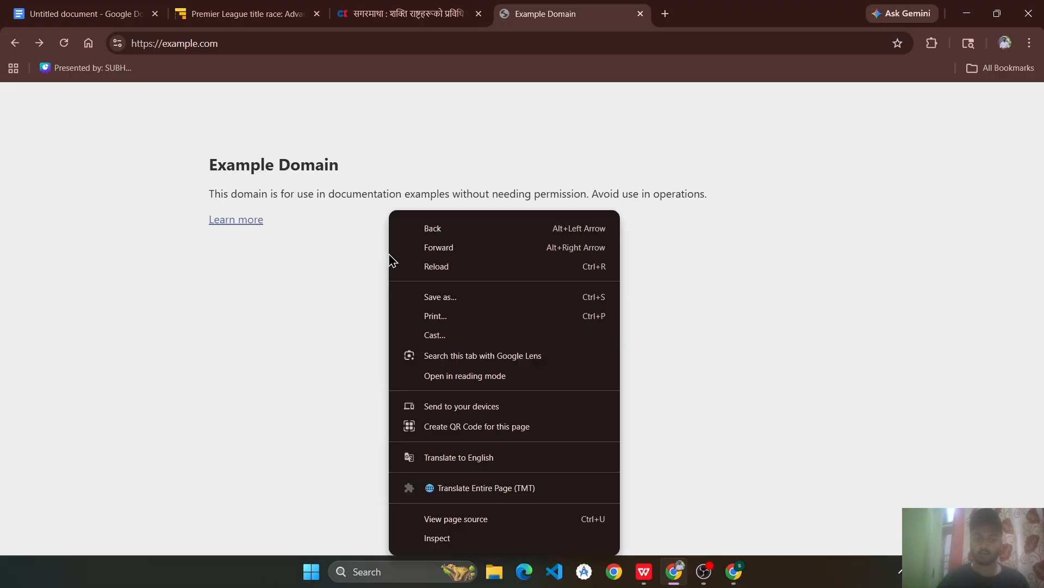
click(461, 491)
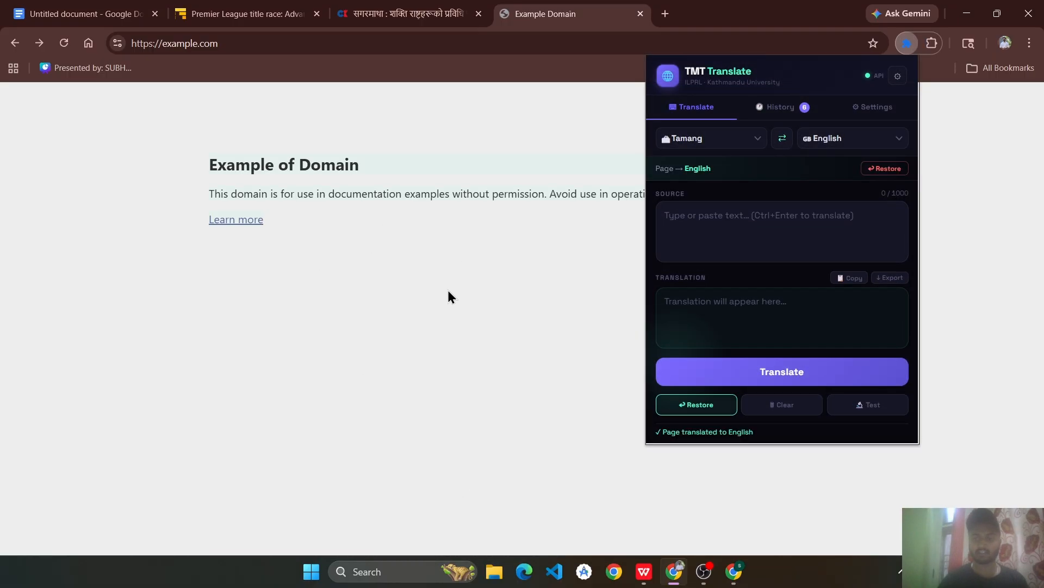
- Set the translator's source language to English with Nepali as target, and try to run the translation
click(705, 142)
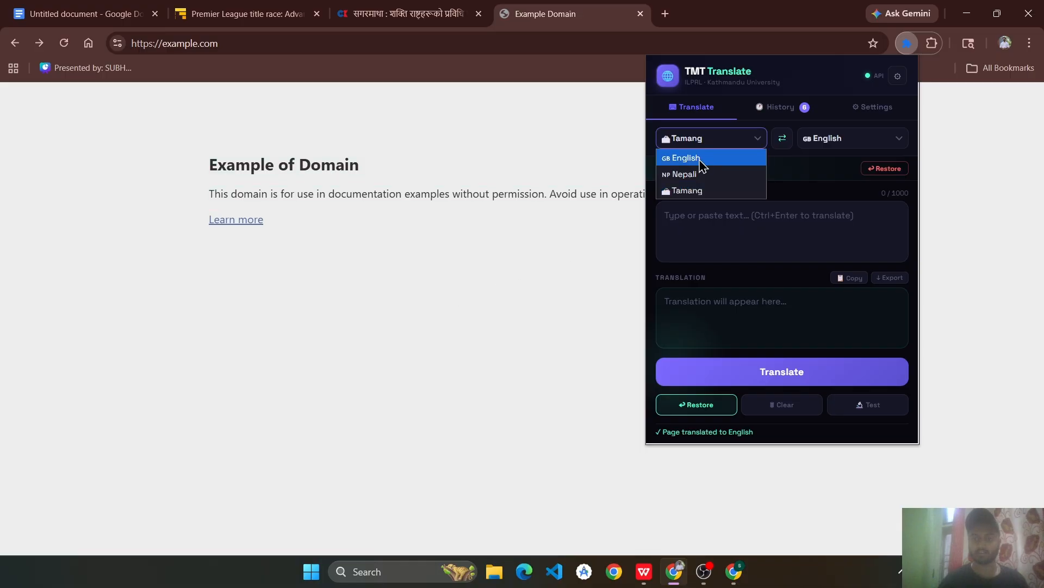
click(706, 154)
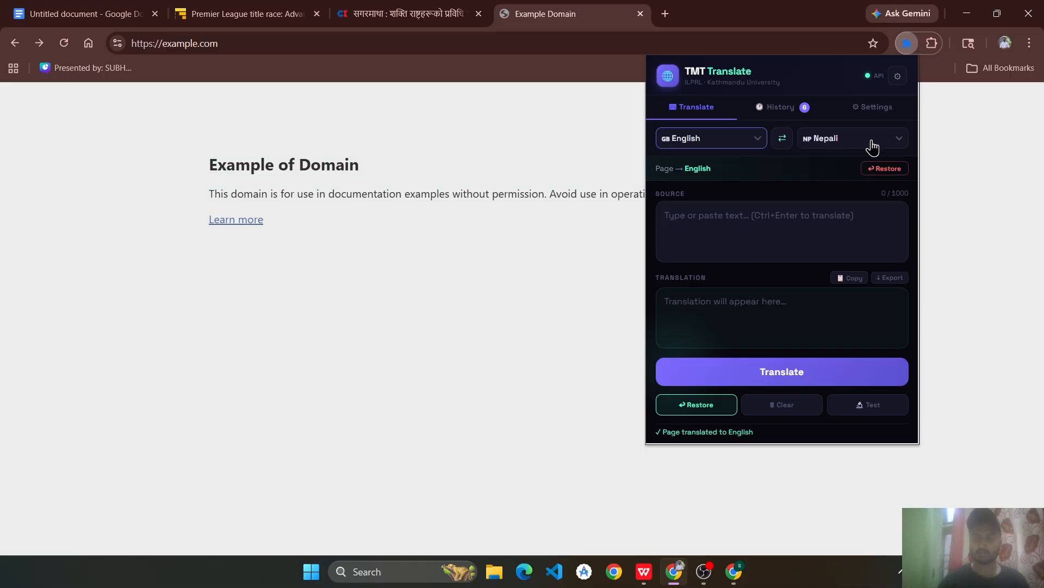
click(719, 385)
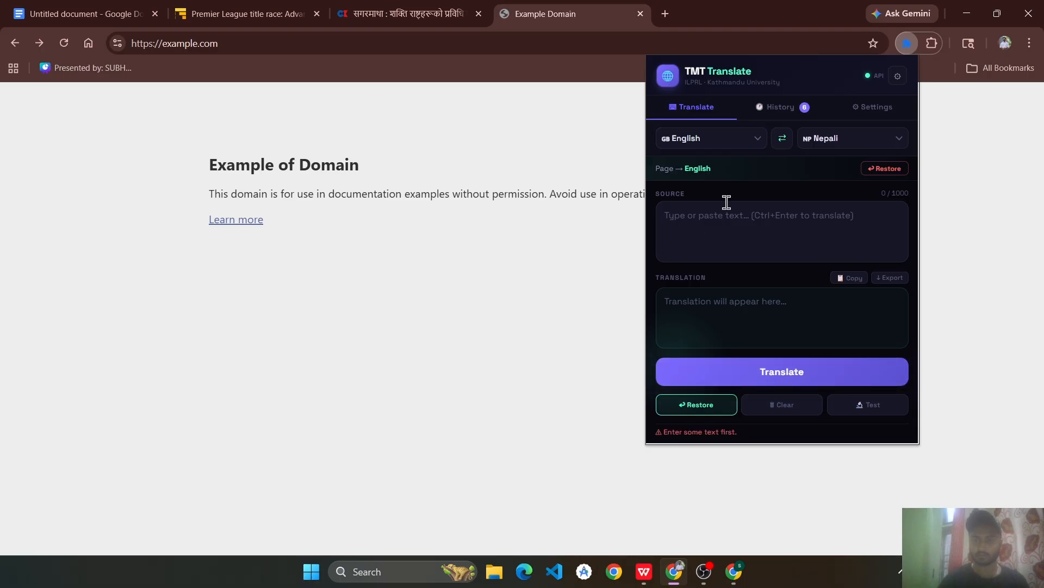
- Translate the entire Example Domain page from English to Nepali with TMT
click(583, 294)
right_click(629, 239)
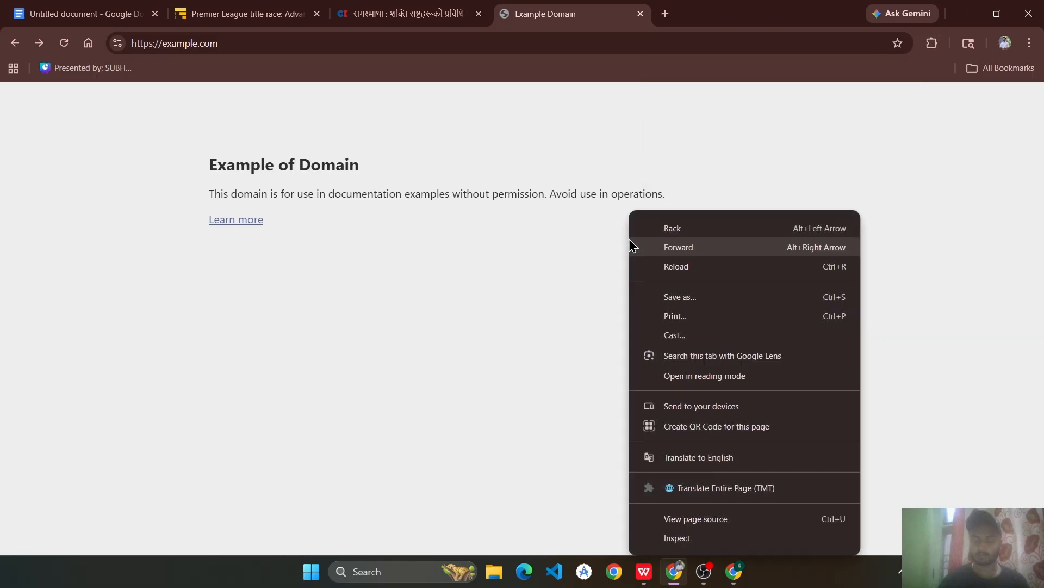
click(680, 488)
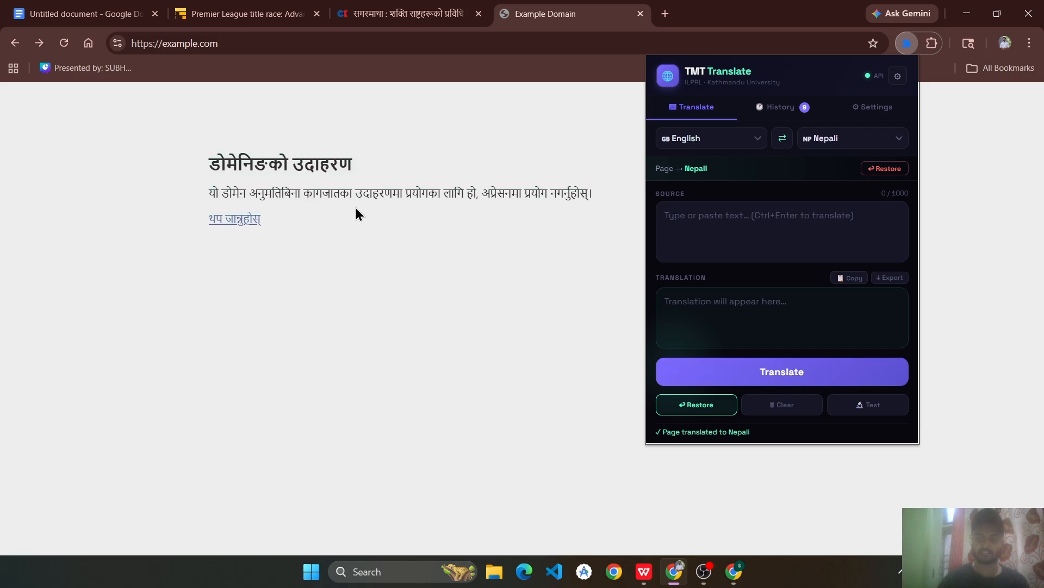
- Switch to the BBC Premier League article and translate the selected word "champions" from English to Nepali with the selection tooltip
click(292, 13)
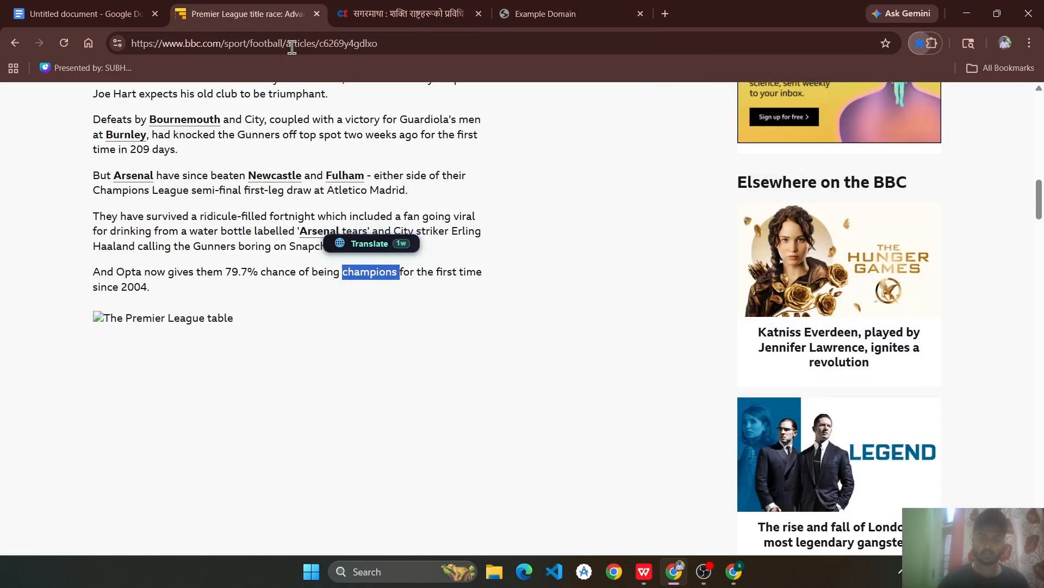
double_click(362, 272)
right_click(362, 272)
click(361, 244)
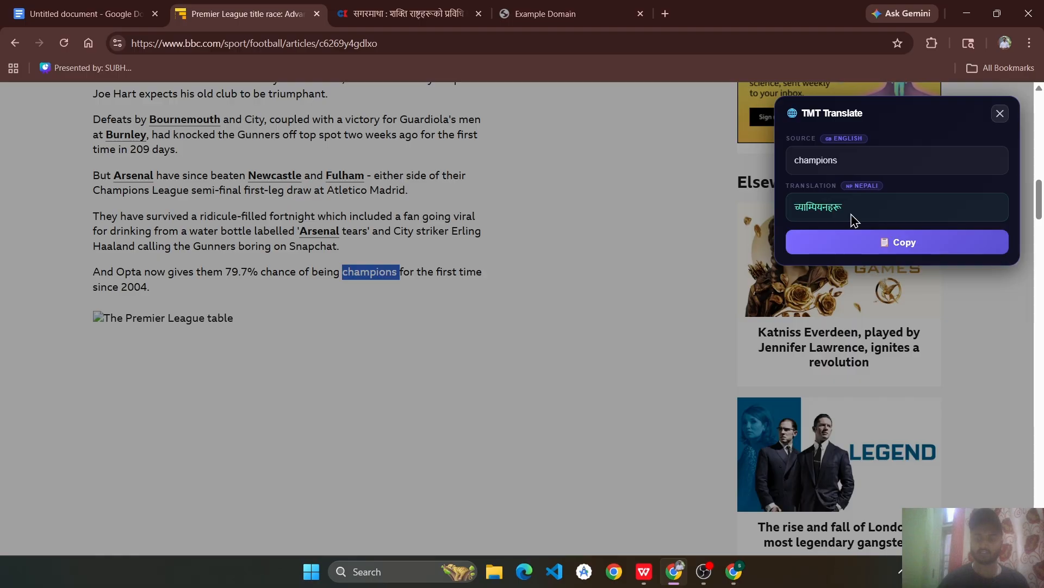
- Send the word "champions" to the TMT translator window, translate it from English to Nepali, and clear the fields
click(353, 278)
right_click(353, 278)
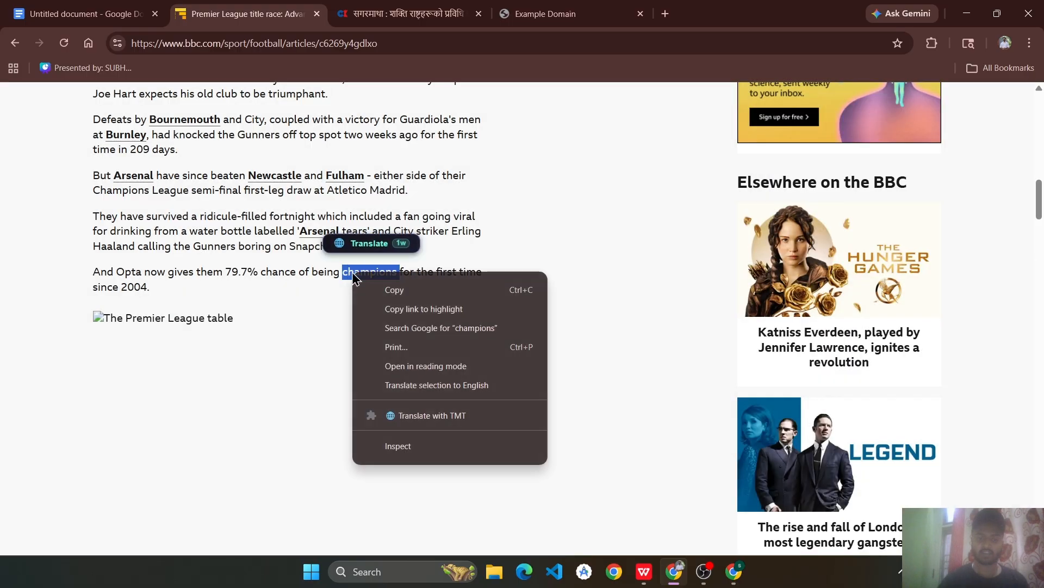
click(420, 416)
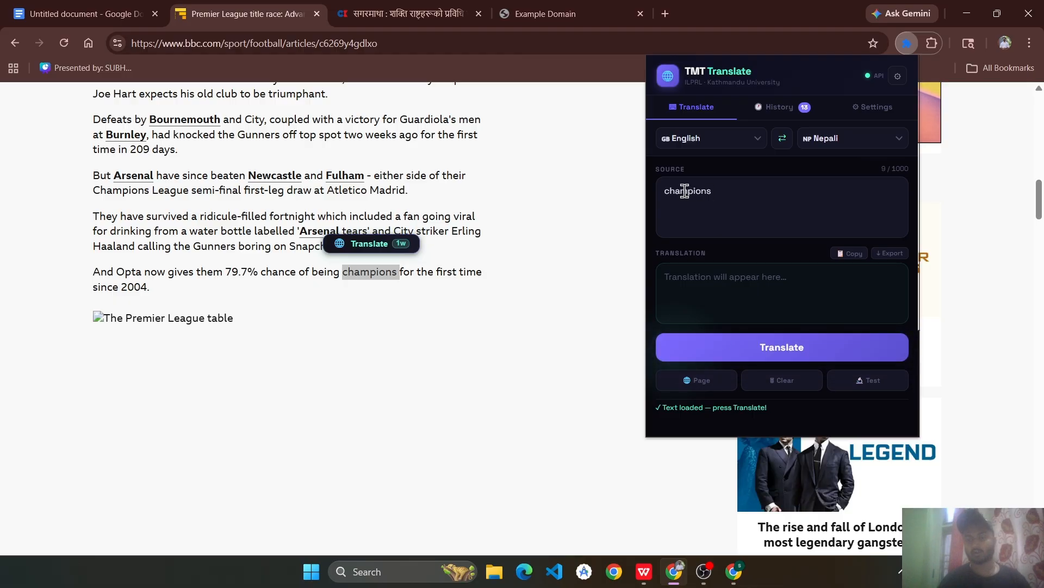
click(786, 351)
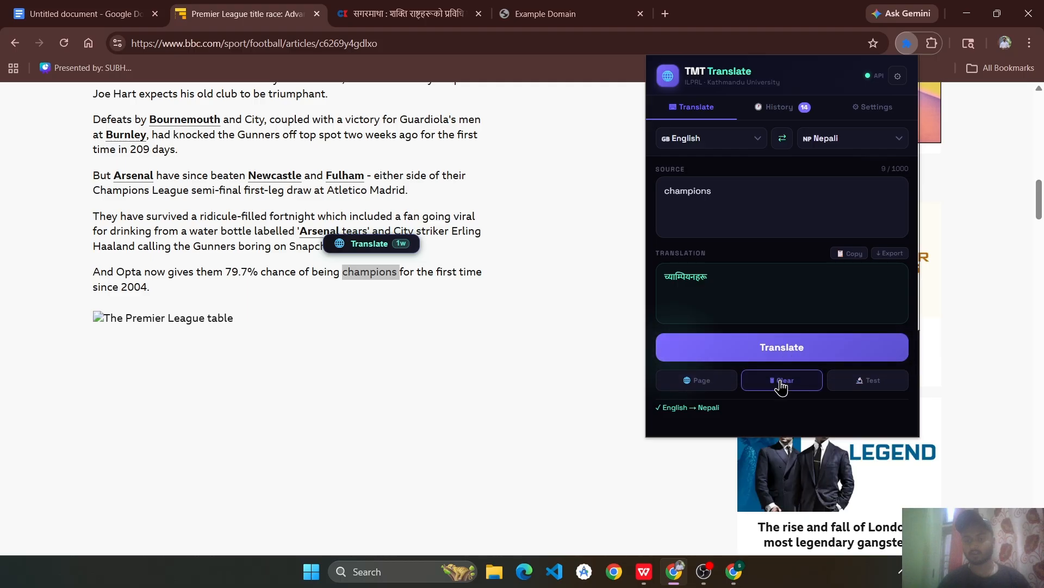
click(782, 383)
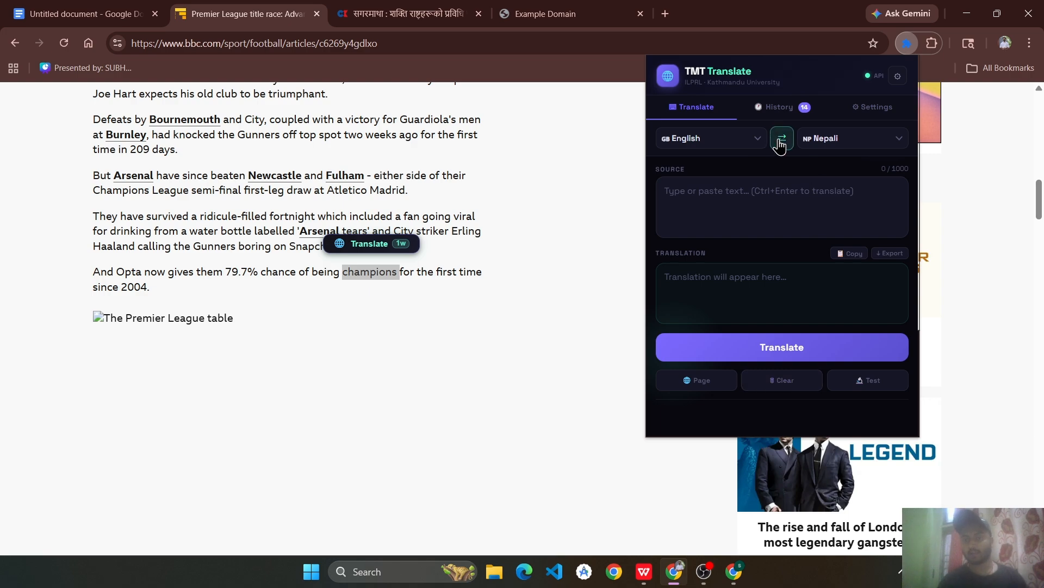
- Look through the extension's translation history and test the API connection from its settings
click(777, 116)
scroll(771, 228, down, 8)
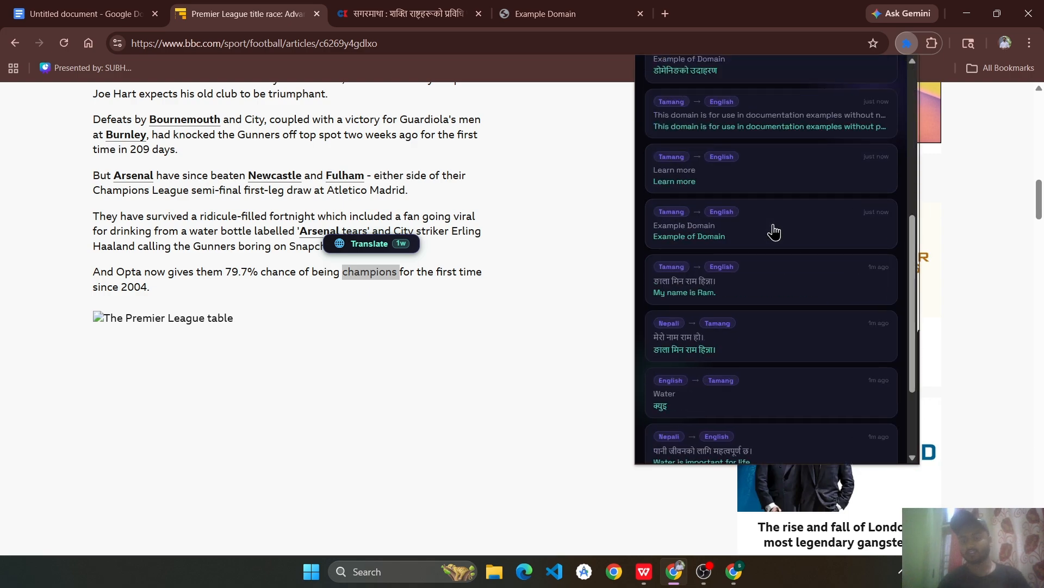
scroll(774, 272, up, 5)
scroll(774, 272, up, 4)
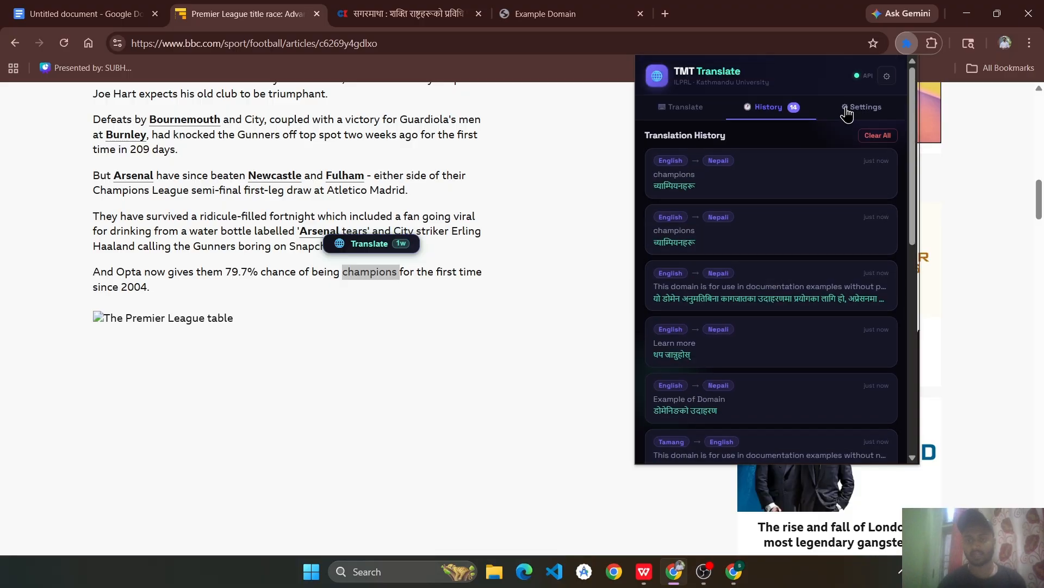
click(847, 111)
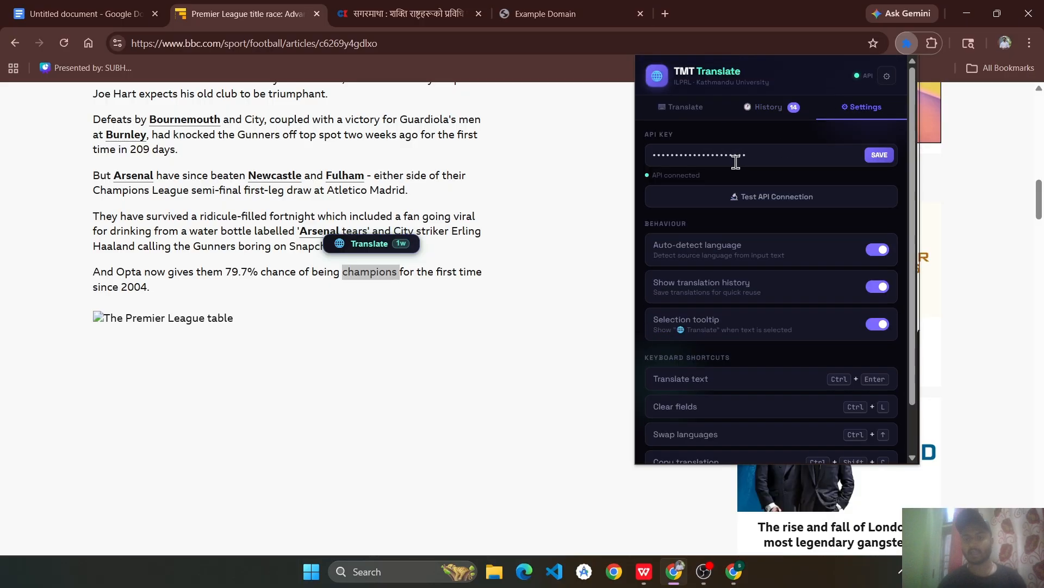
click(707, 201)
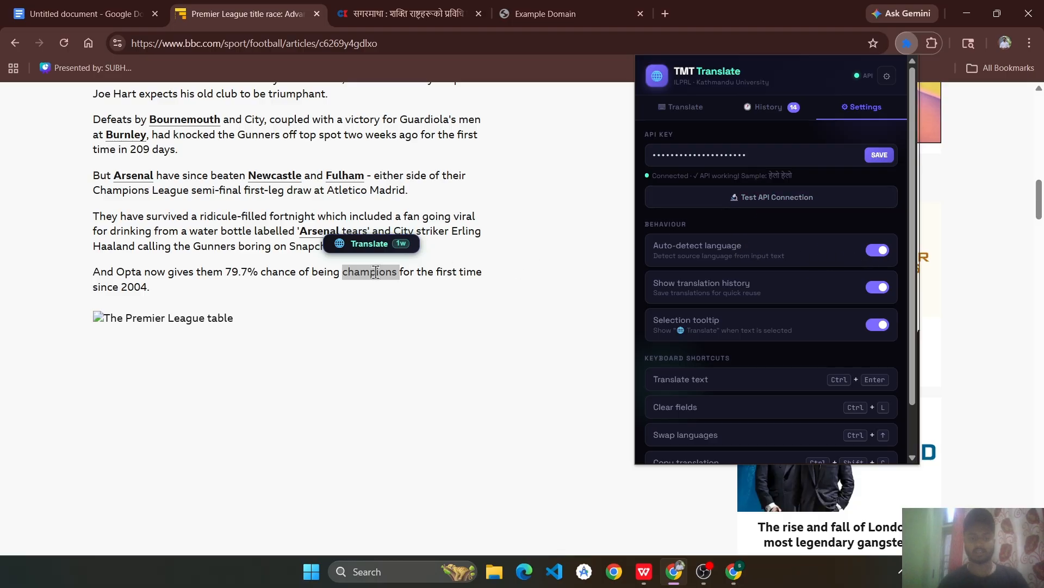
- Switch to the Nepali Onlinekhabar article, translate the word "अधिकारीहरूले" from Nepali to English, and dismiss the translation
click(388, 13)
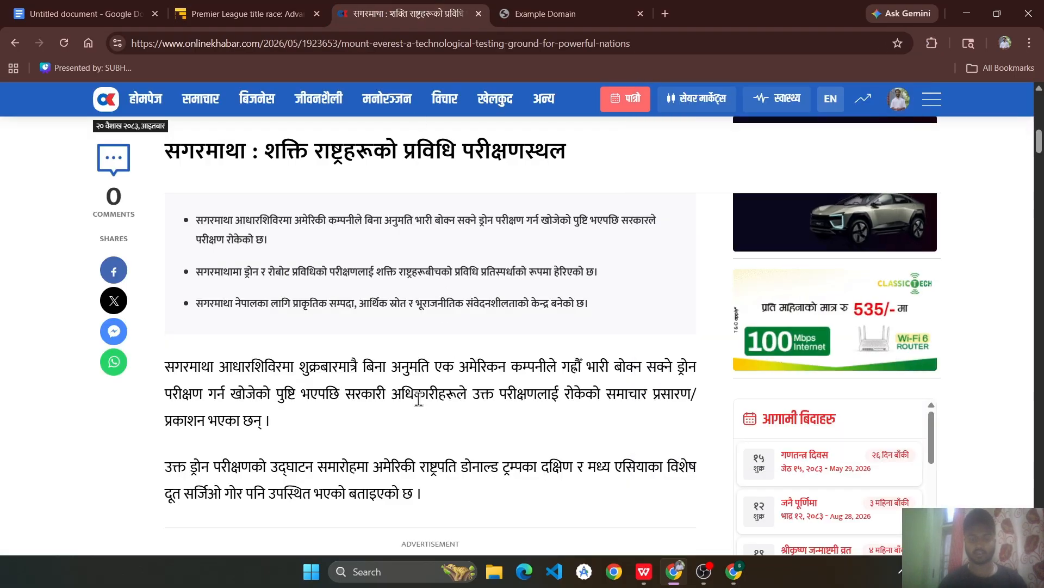
double_click(440, 391)
click(427, 361)
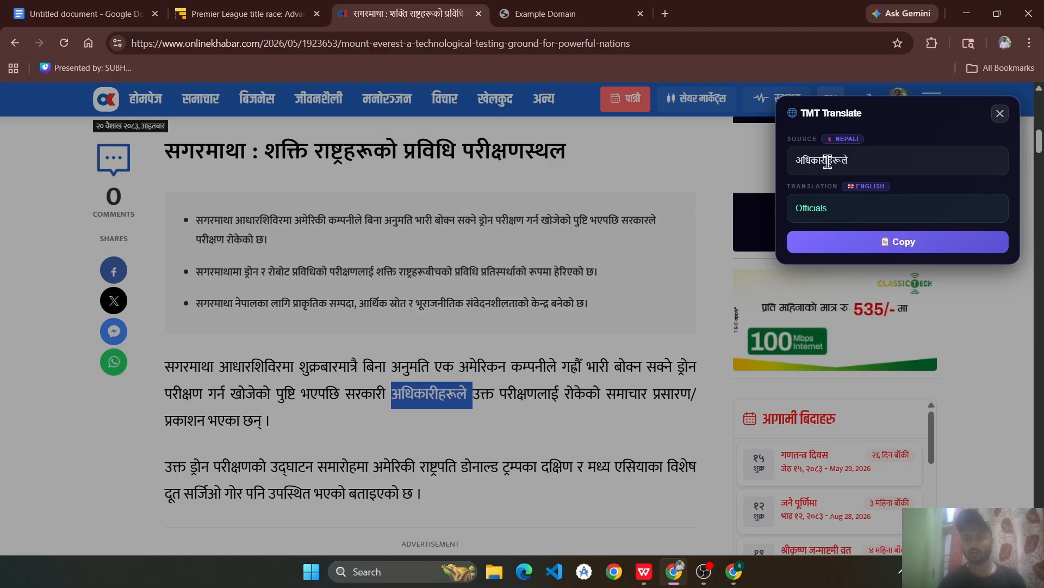
click(729, 180)
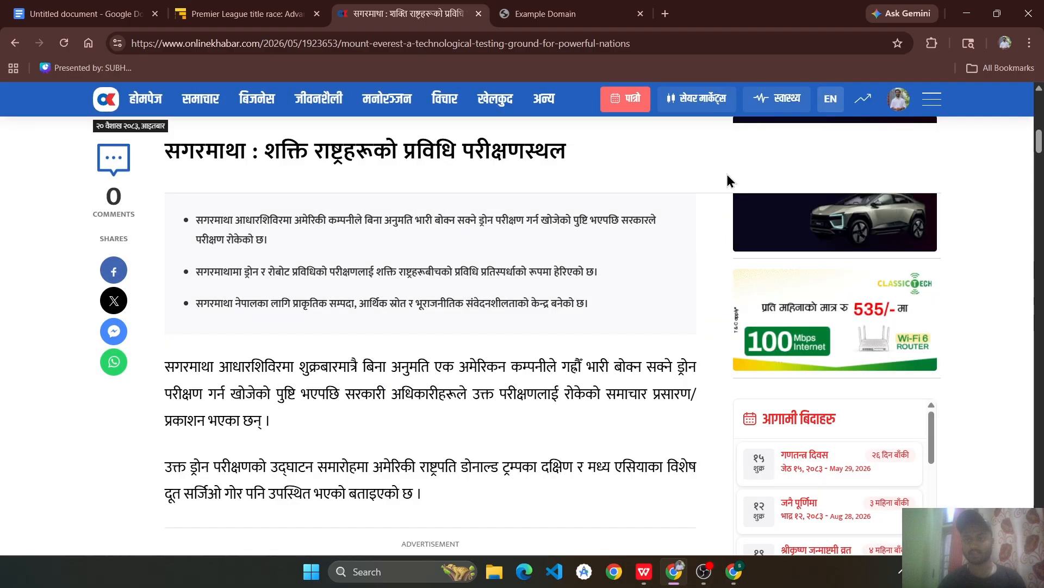
- Check the selection tooltip option in the TMT Trilingual Translator settings and show the tooltip for the word "अमेरिकन" in the article
click(932, 43)
click(845, 150)
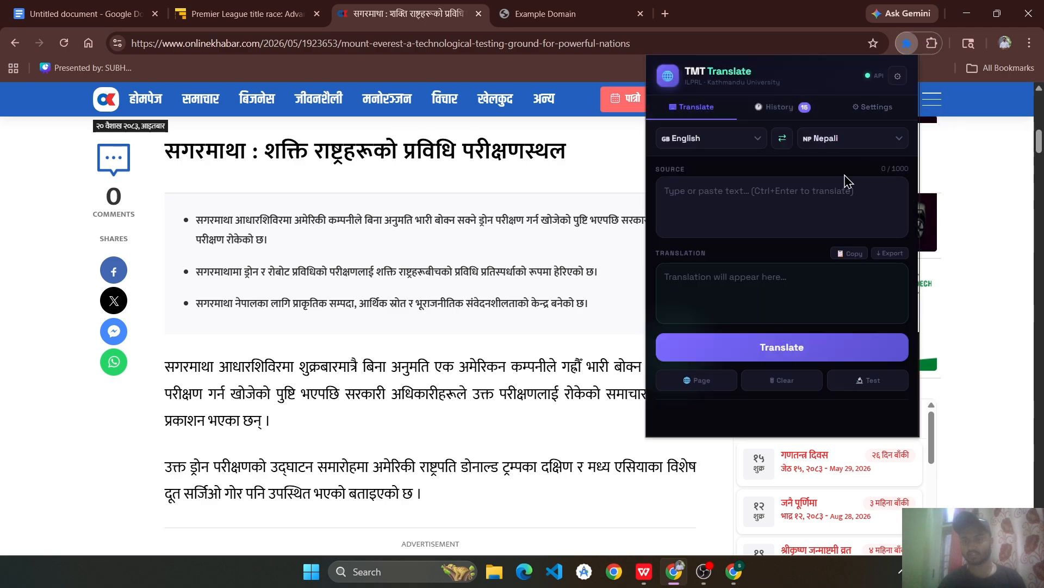
click(866, 107)
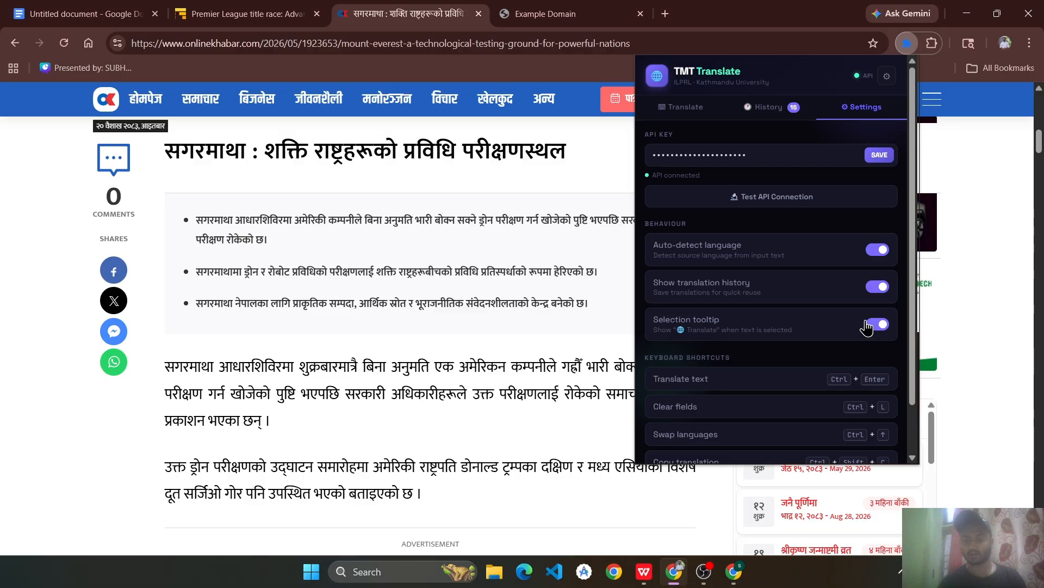
double_click(489, 370)
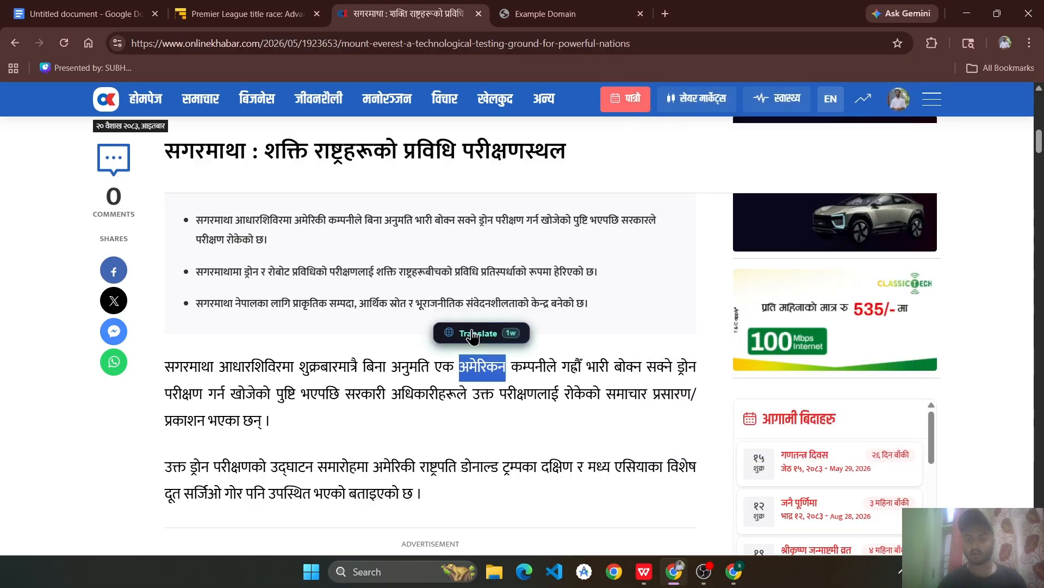
- Reopen the TMT Trilingual Translator settings and examine the list of keyboard shortcuts
click(932, 43)
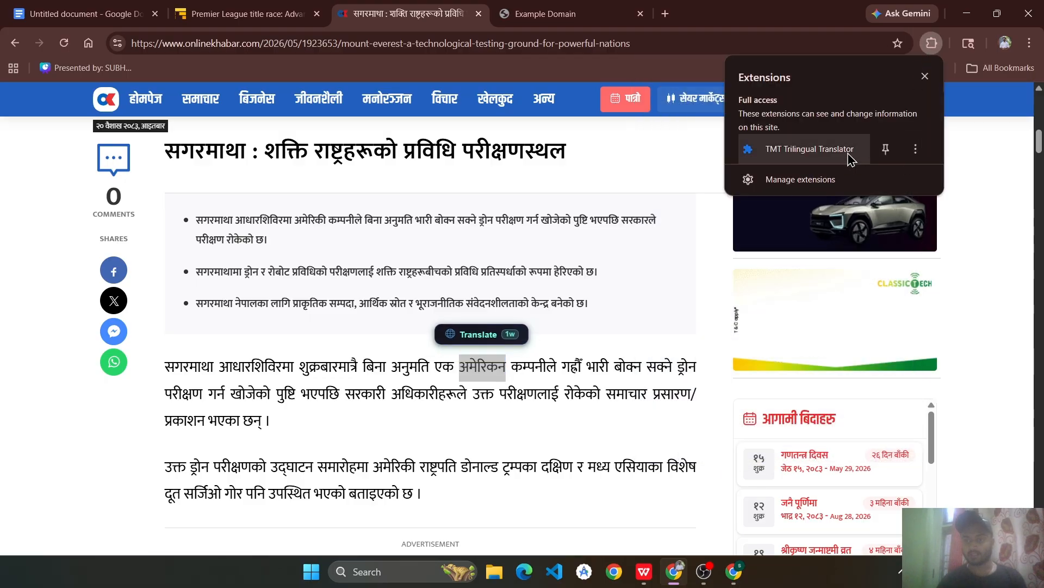
click(870, 161)
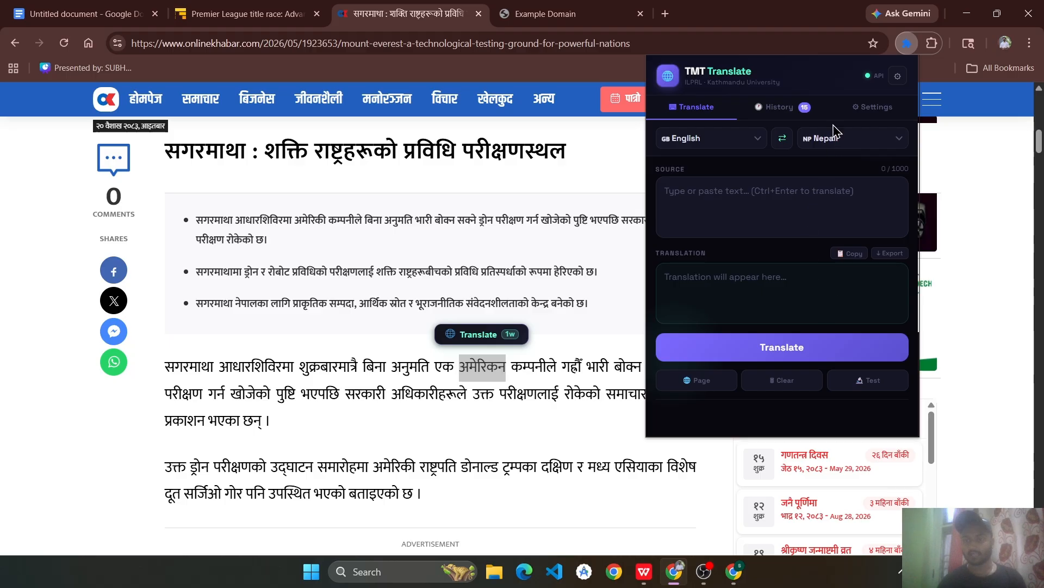
click(851, 108)
scroll(783, 337, down, 2)
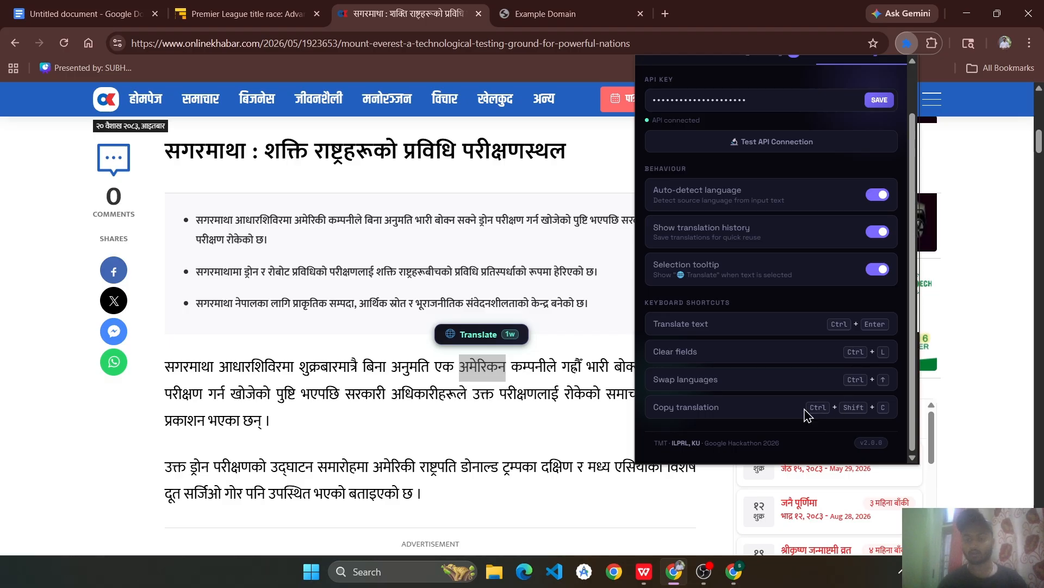
mouse_move(734, 577)
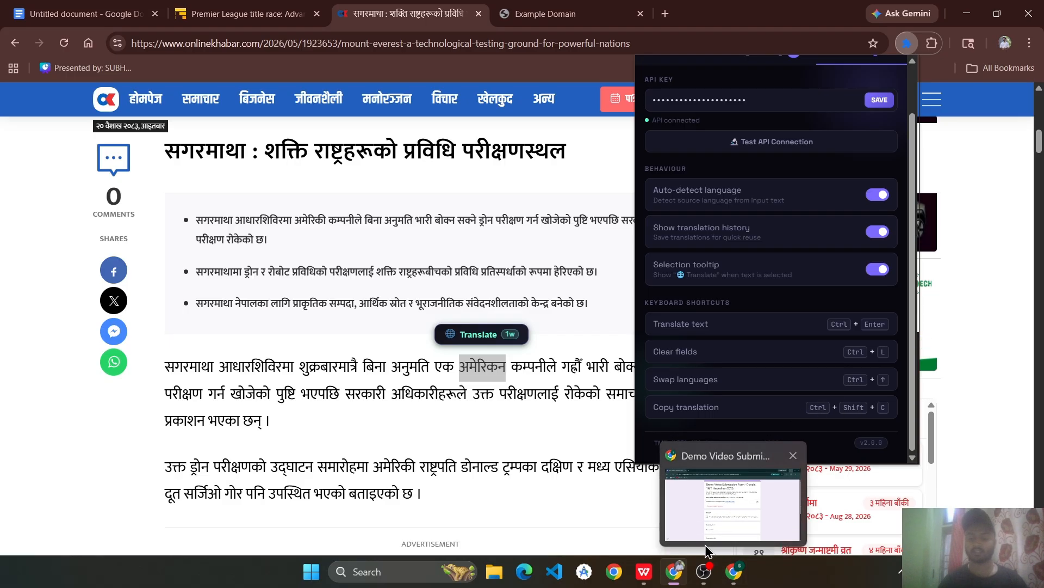